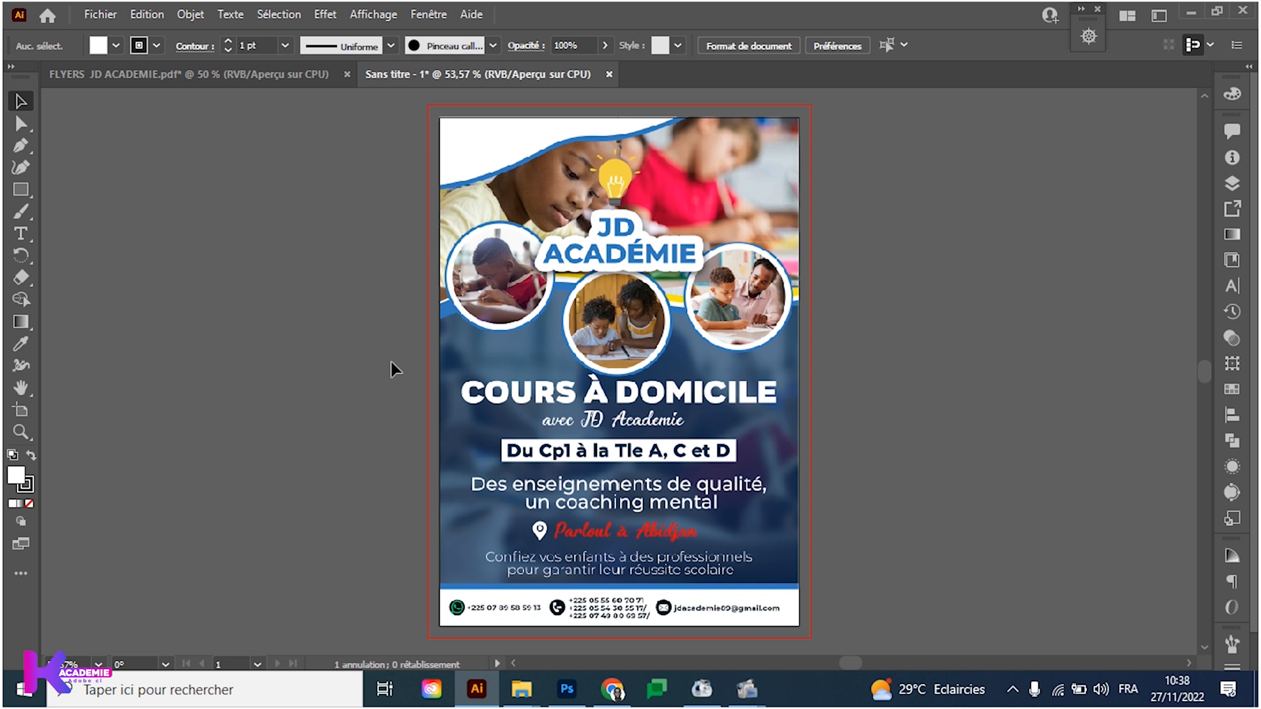
Bring up the FLYERS JD ACADEMIE.pdf document and examine its four-flyer print layout, crop marks and spacing.
click(264, 74)
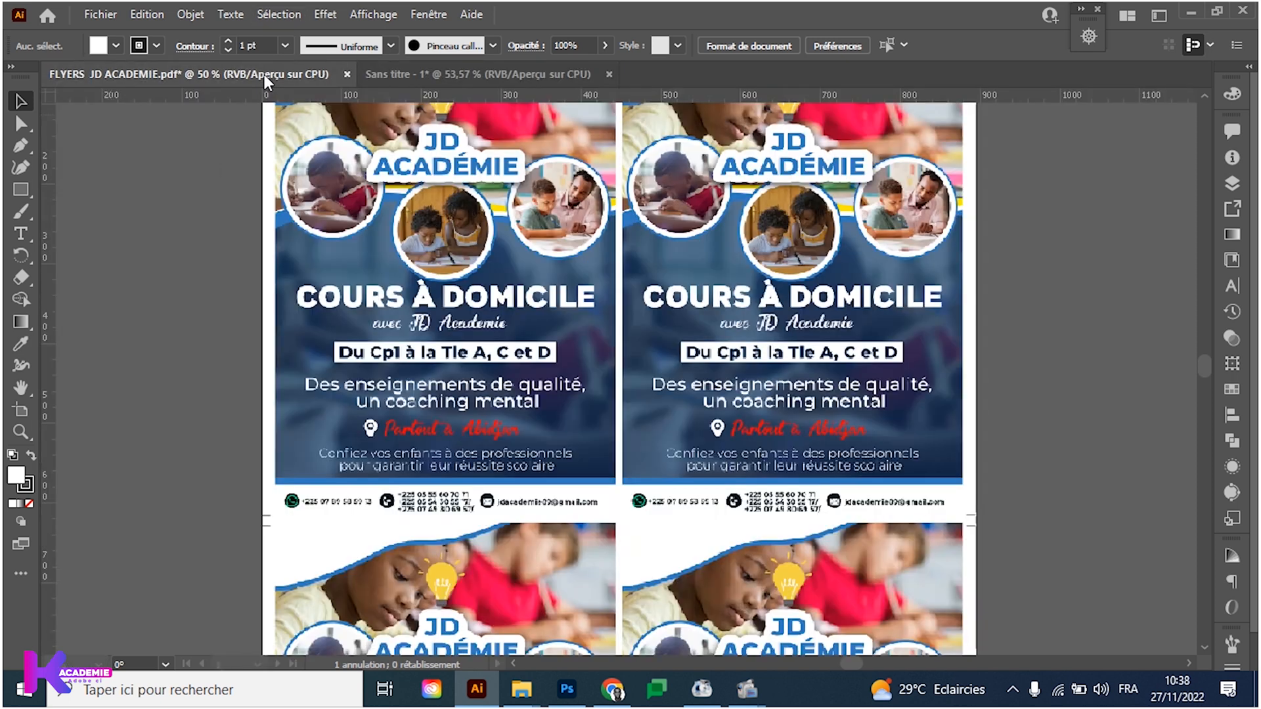
click(593, 339)
scroll(594, 338, up, 5)
click(590, 332)
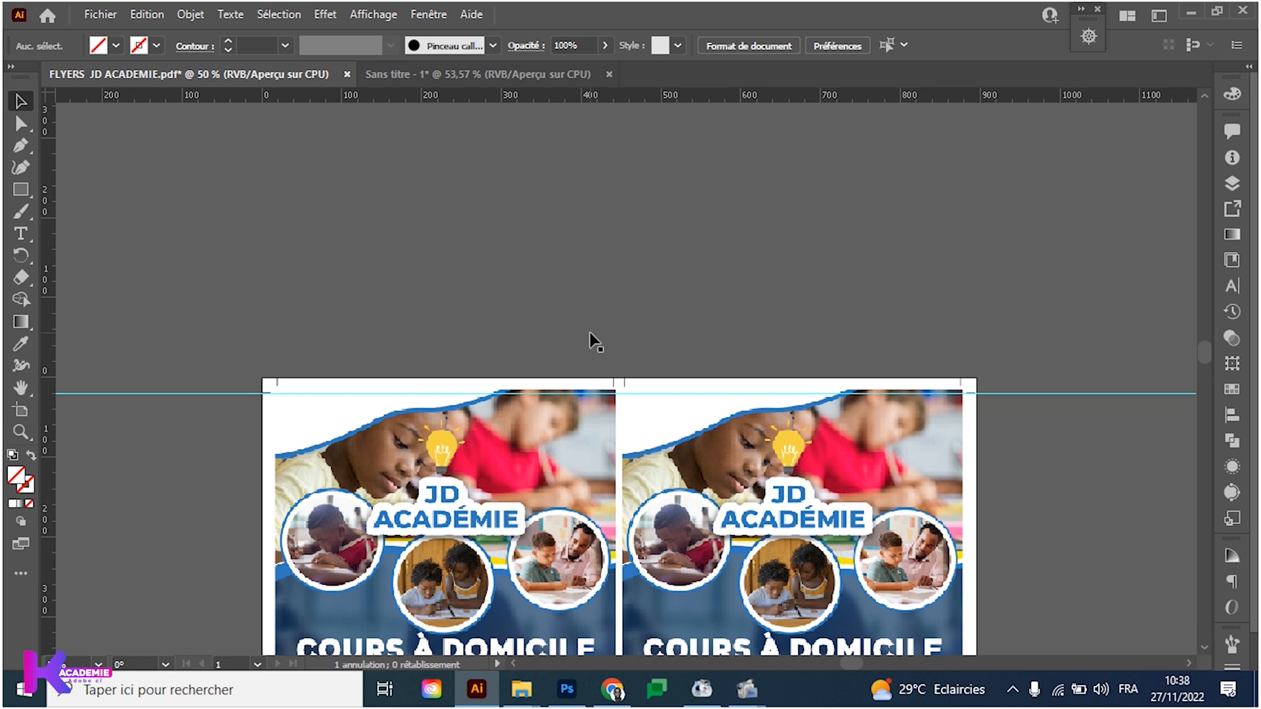
scroll(589, 332, down, 5)
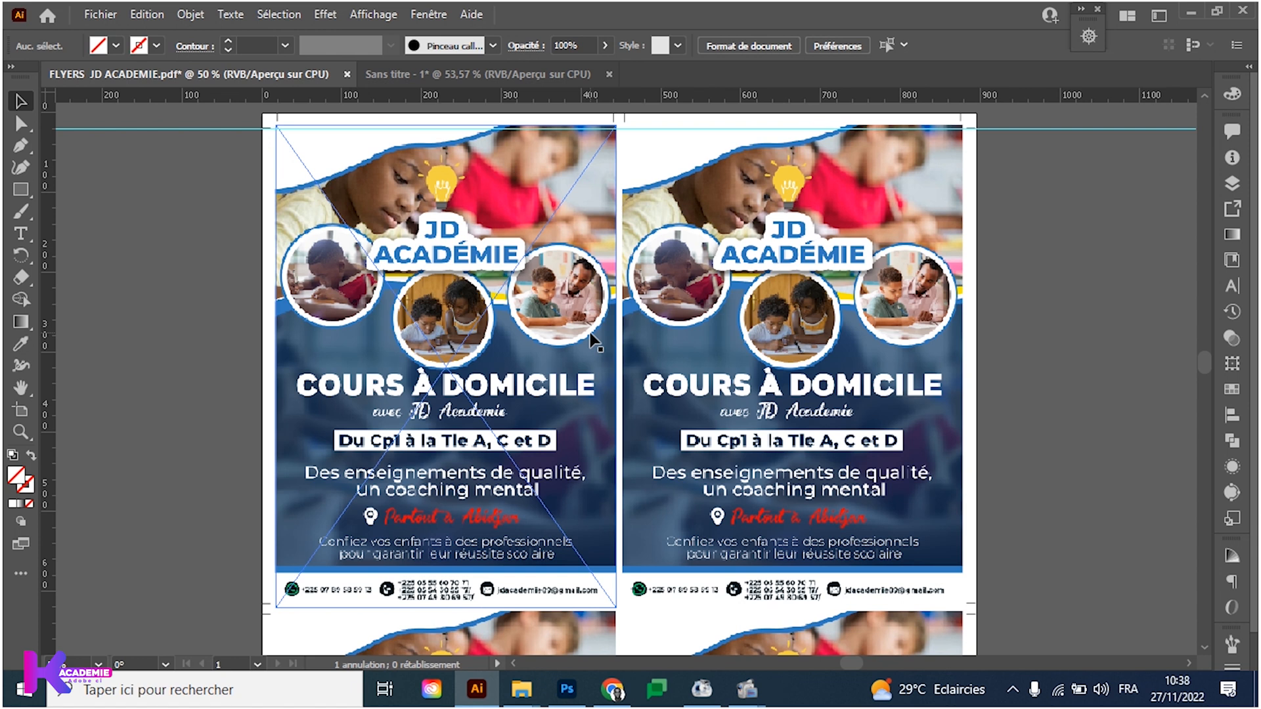
scroll(594, 341, down, 5)
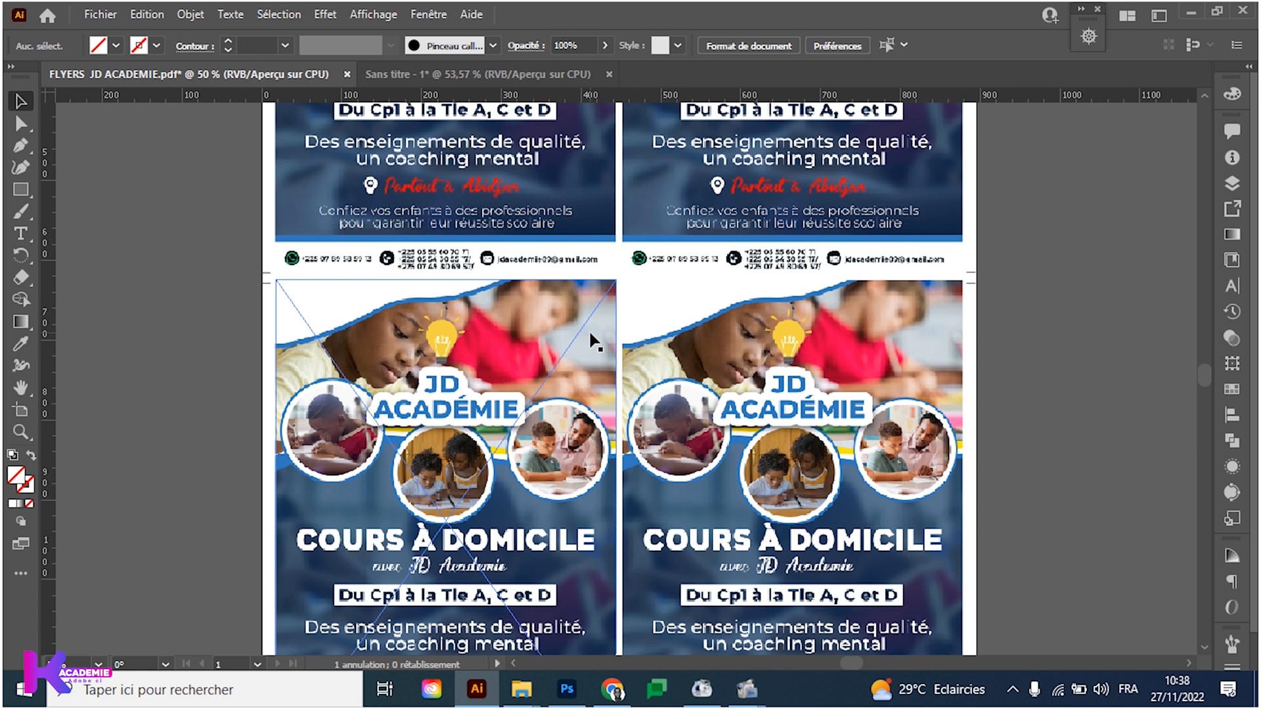
key(ctrl+plus)
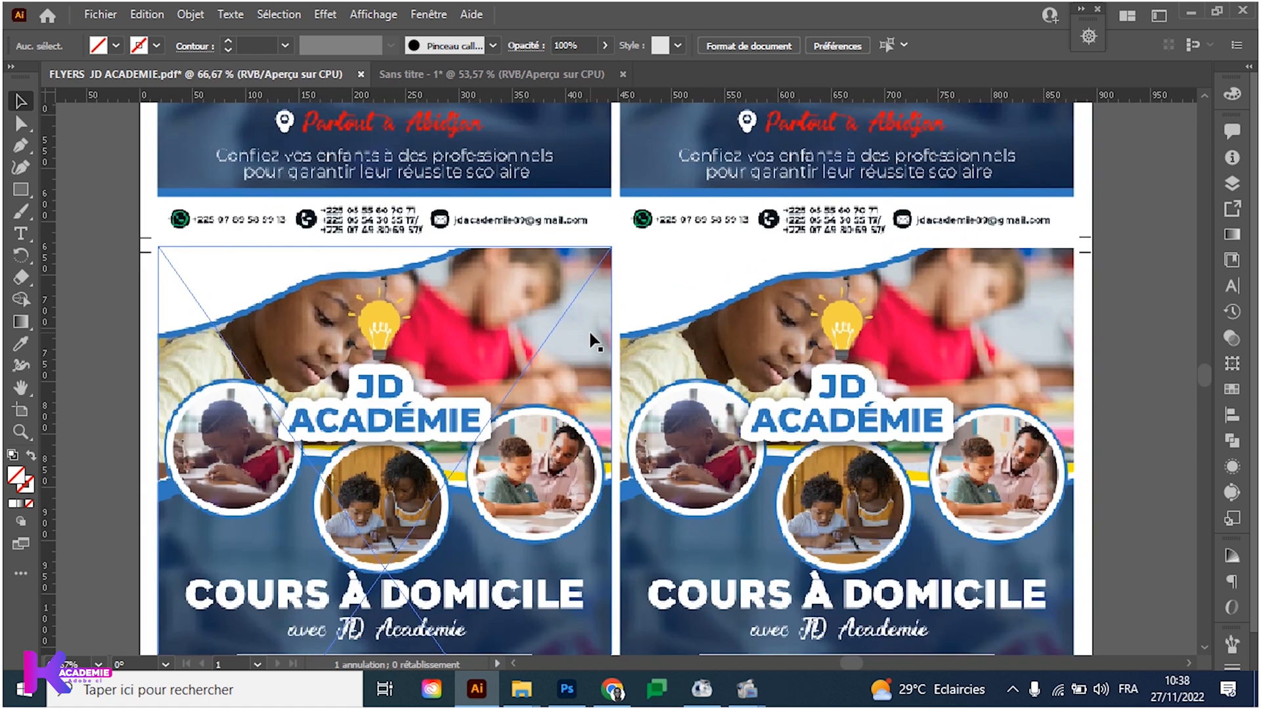
key(h)
drag(498, 189, 496, 485)
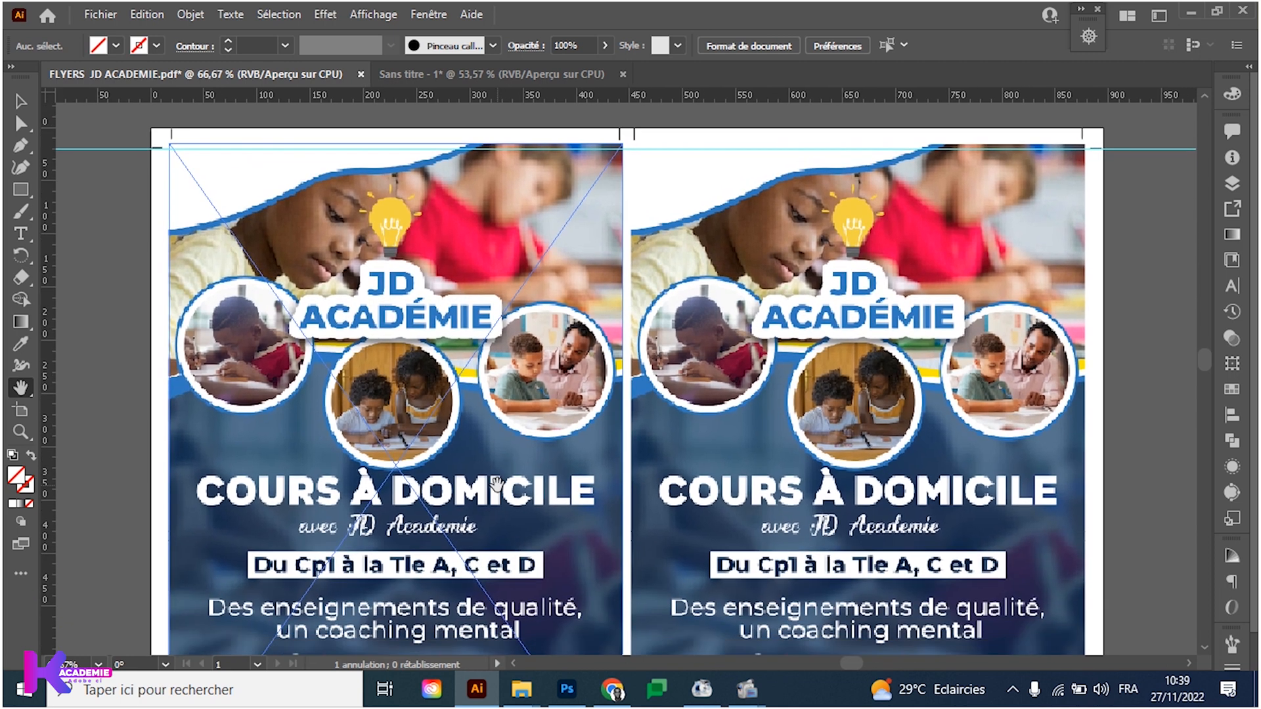
scroll(498, 485, down, 10)
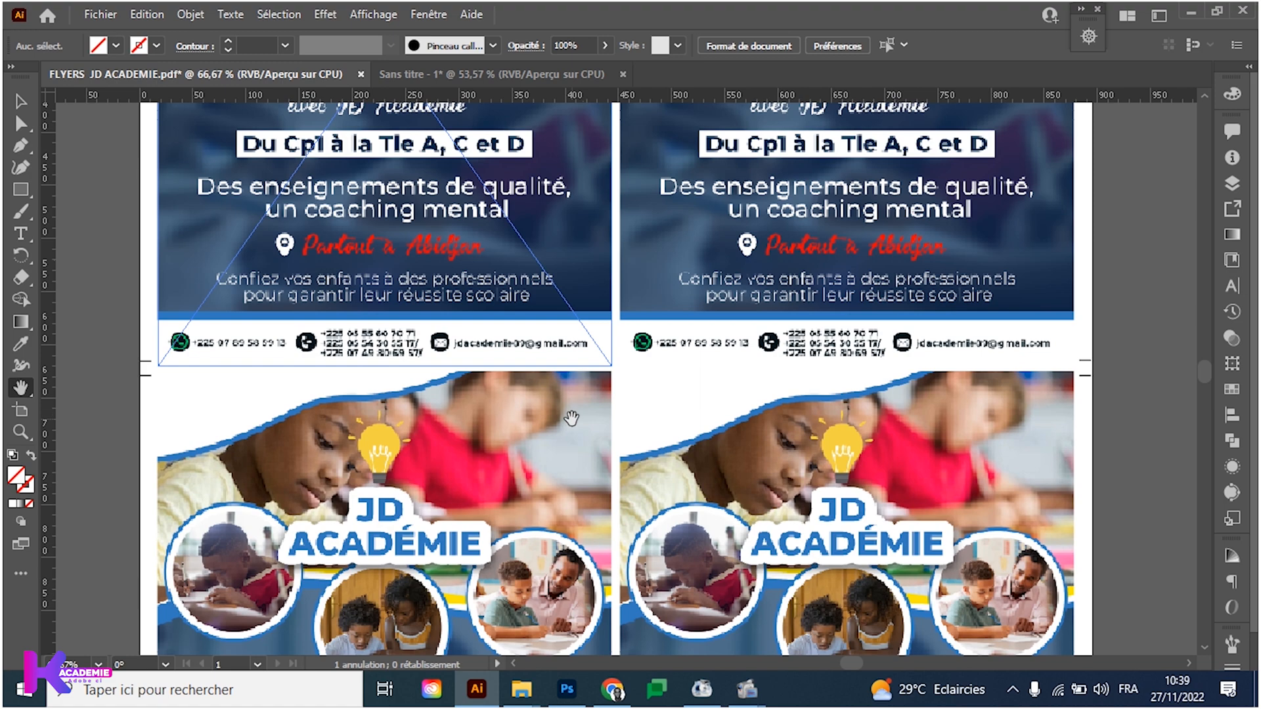
scroll(568, 407, down, 5)
scroll(630, 375, down, 4)
scroll(631, 374, up, 3)
scroll(501, 420, right, 3)
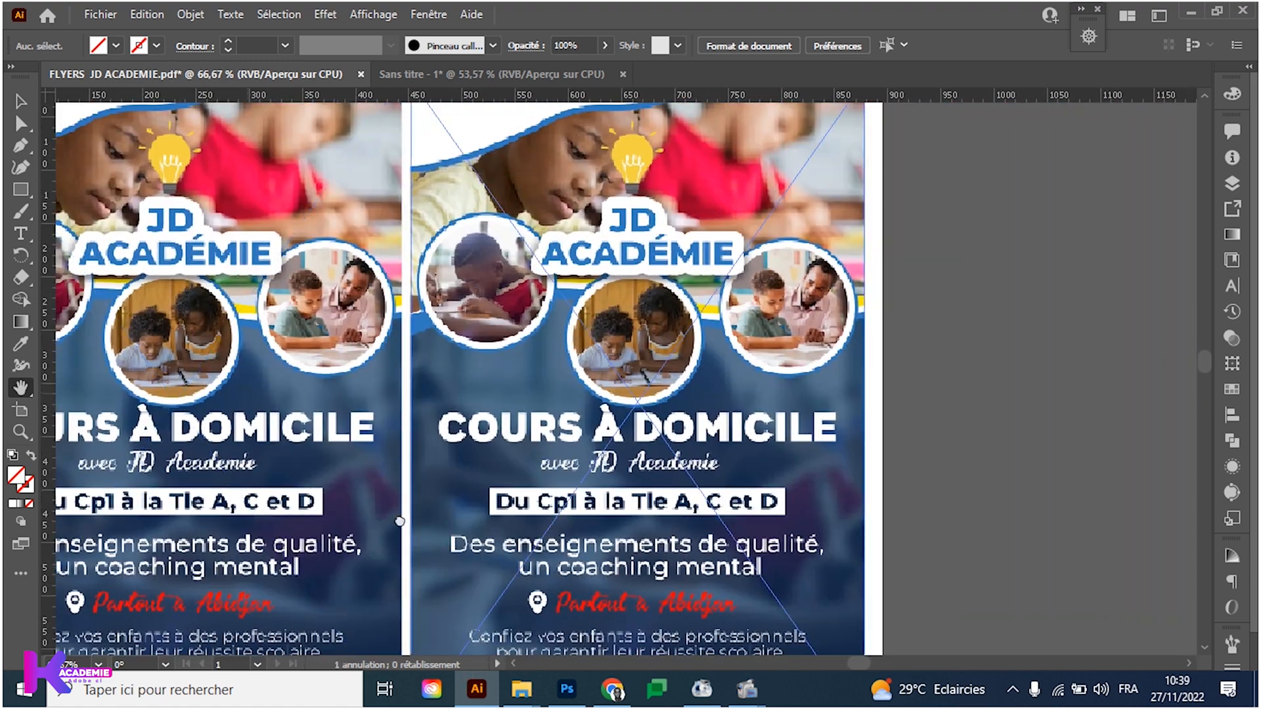
scroll(501, 421, up, 3)
scroll(501, 420, down, 4)
scroll(501, 421, left, 3)
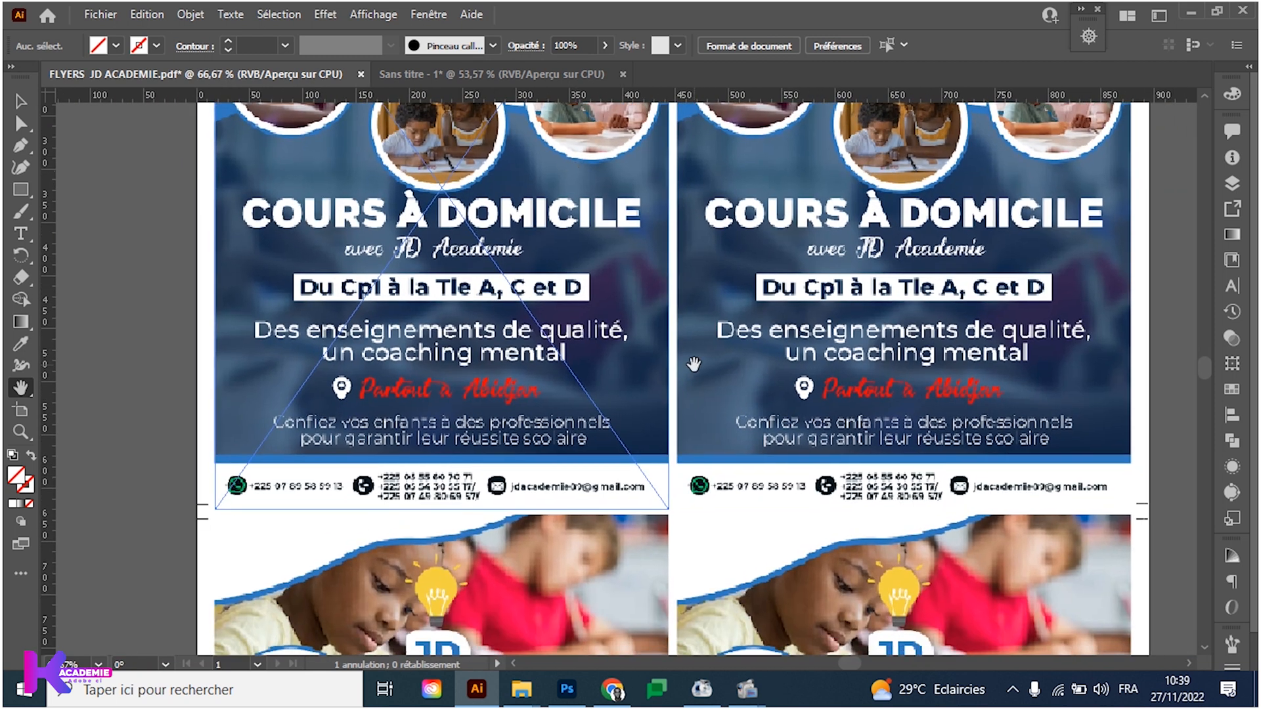
Switch to Photoshop and compare the original single-flyer design with the four-flyer layout in Illustrator.
click(576, 692)
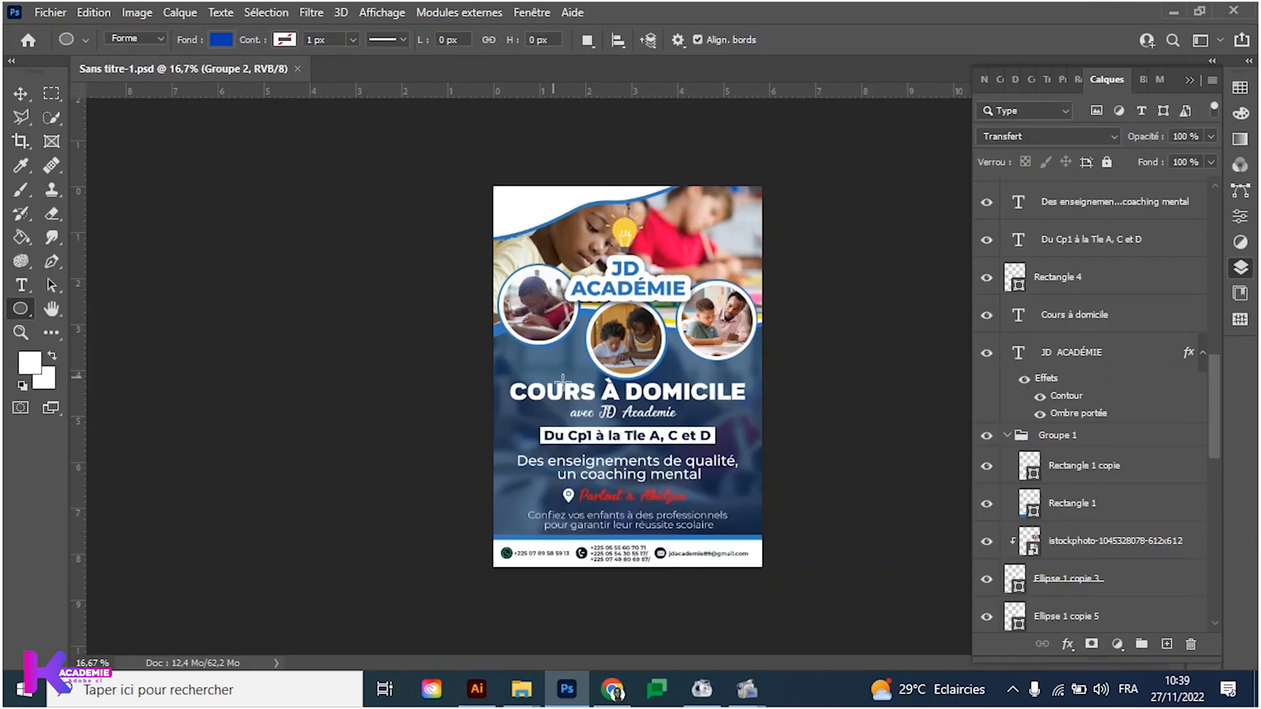
key(ctrl+plus)
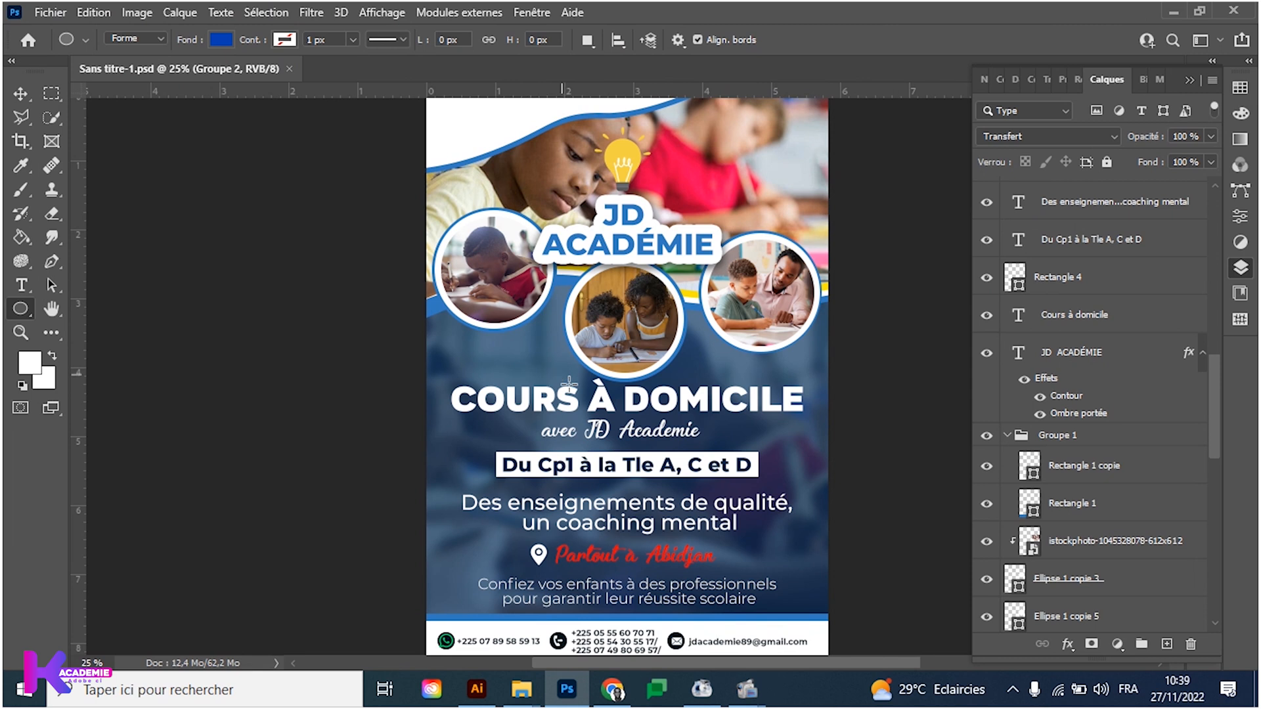
key(h)
drag(592, 457, 589, 387)
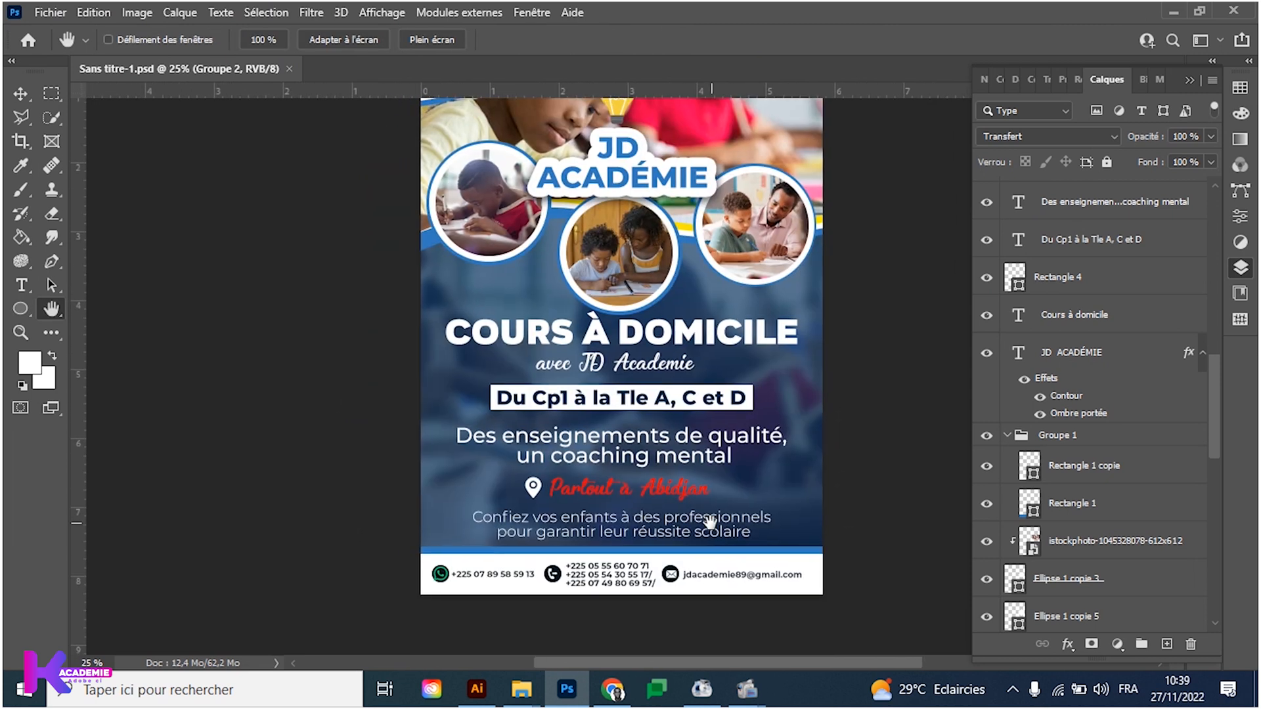
click(477, 689)
drag(479, 220, 414, 588)
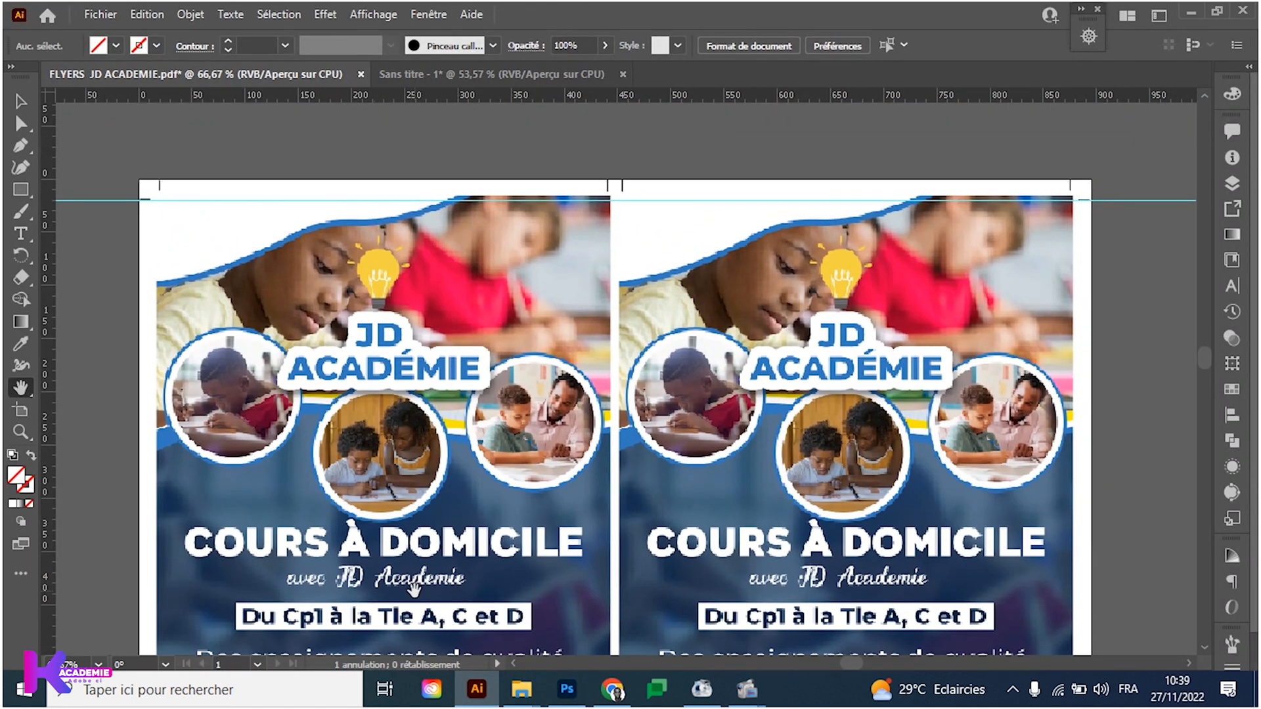
click(566, 689)
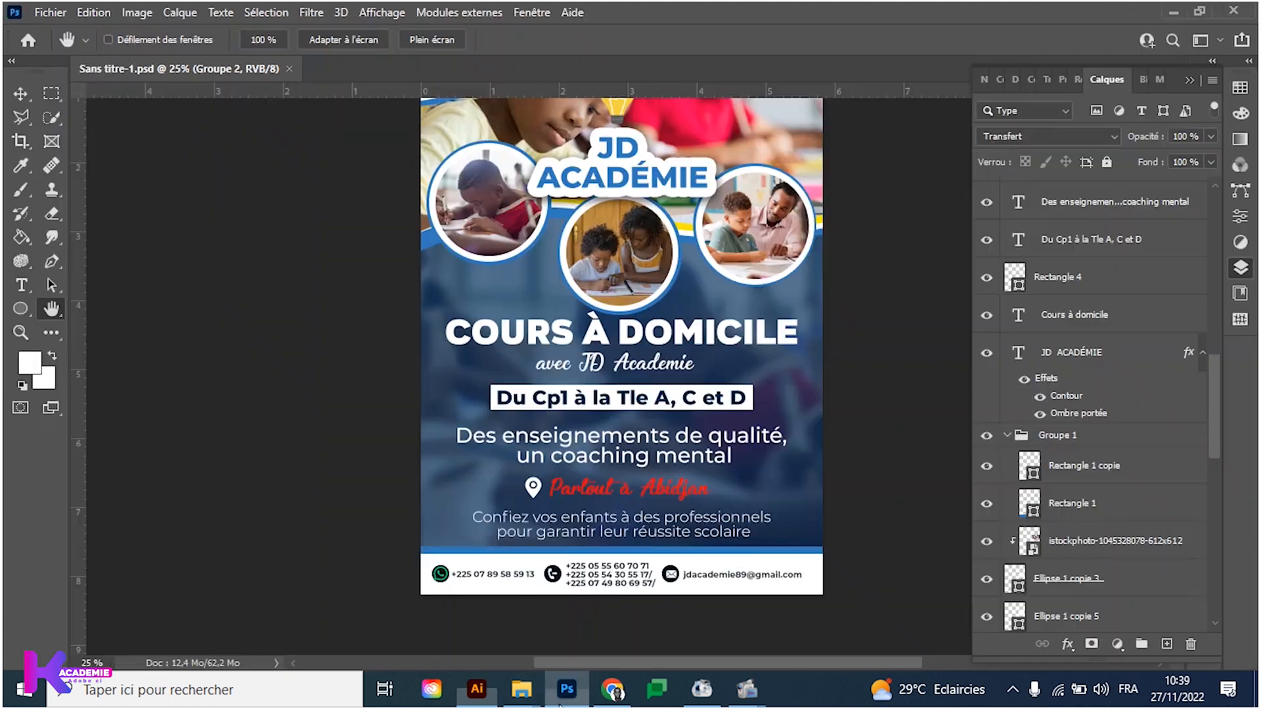
drag(578, 366, 591, 514)
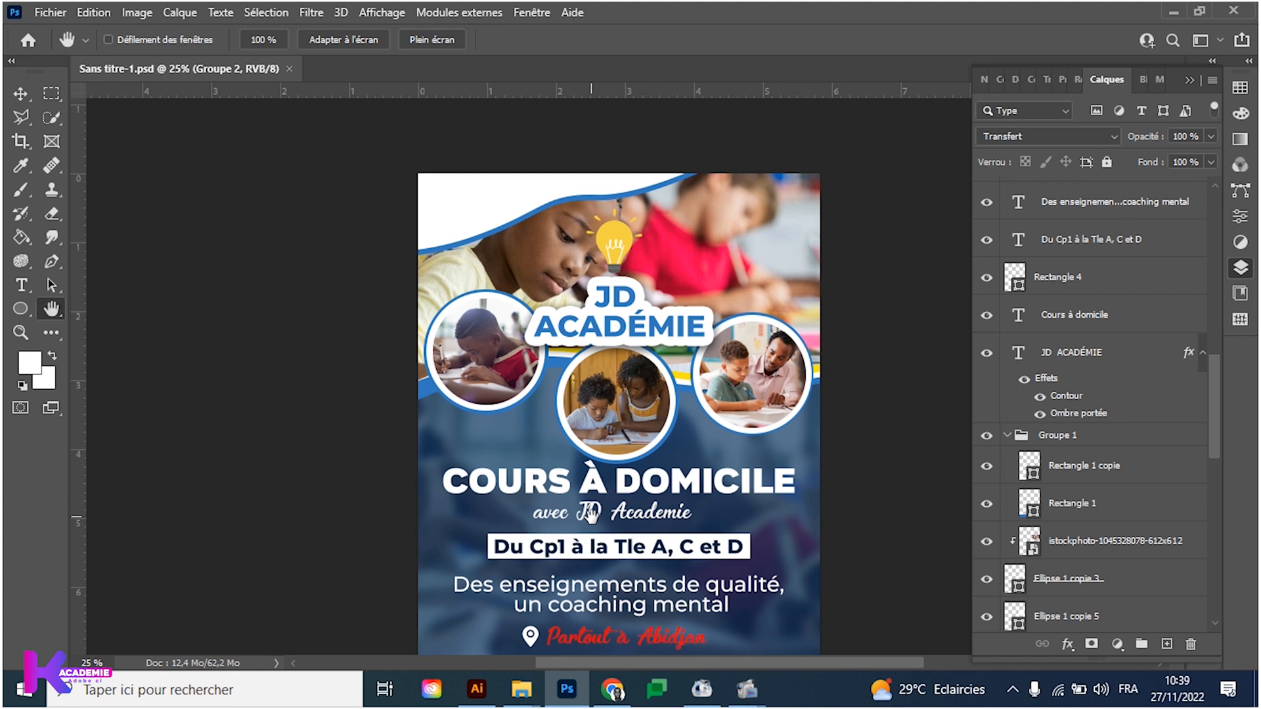
drag(564, 407, 569, 348)
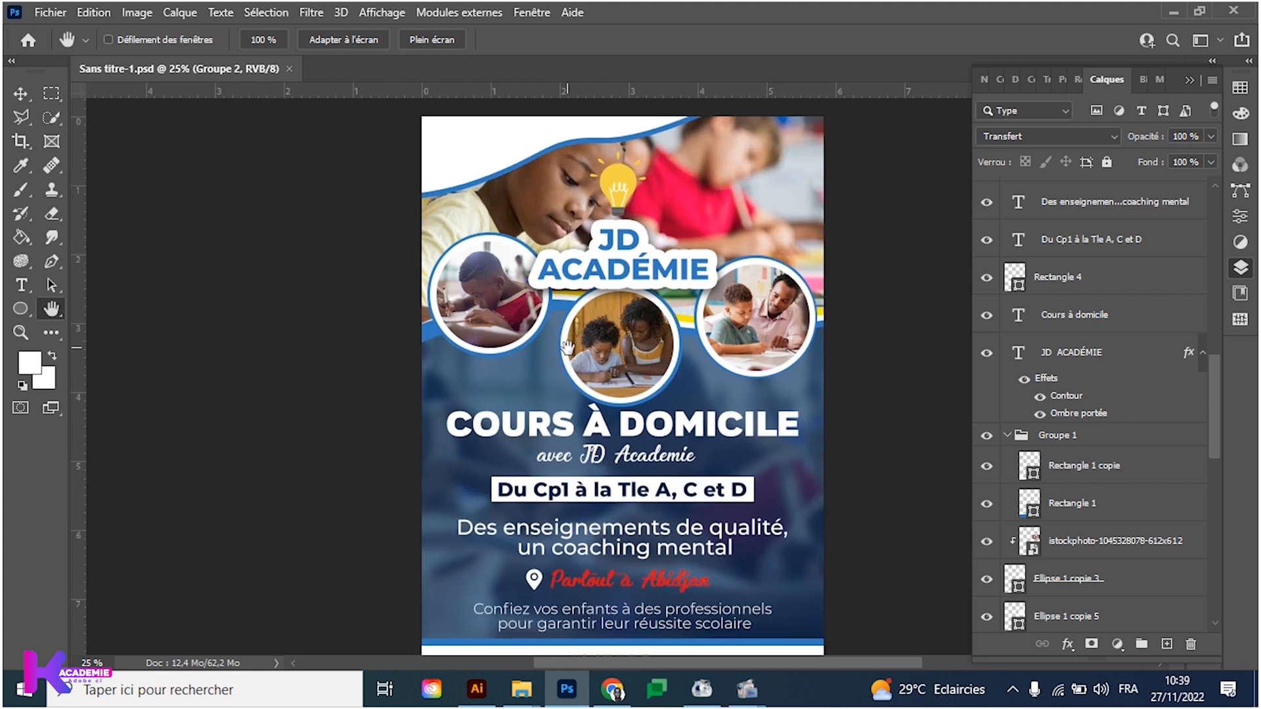
drag(568, 346, 554, 311)
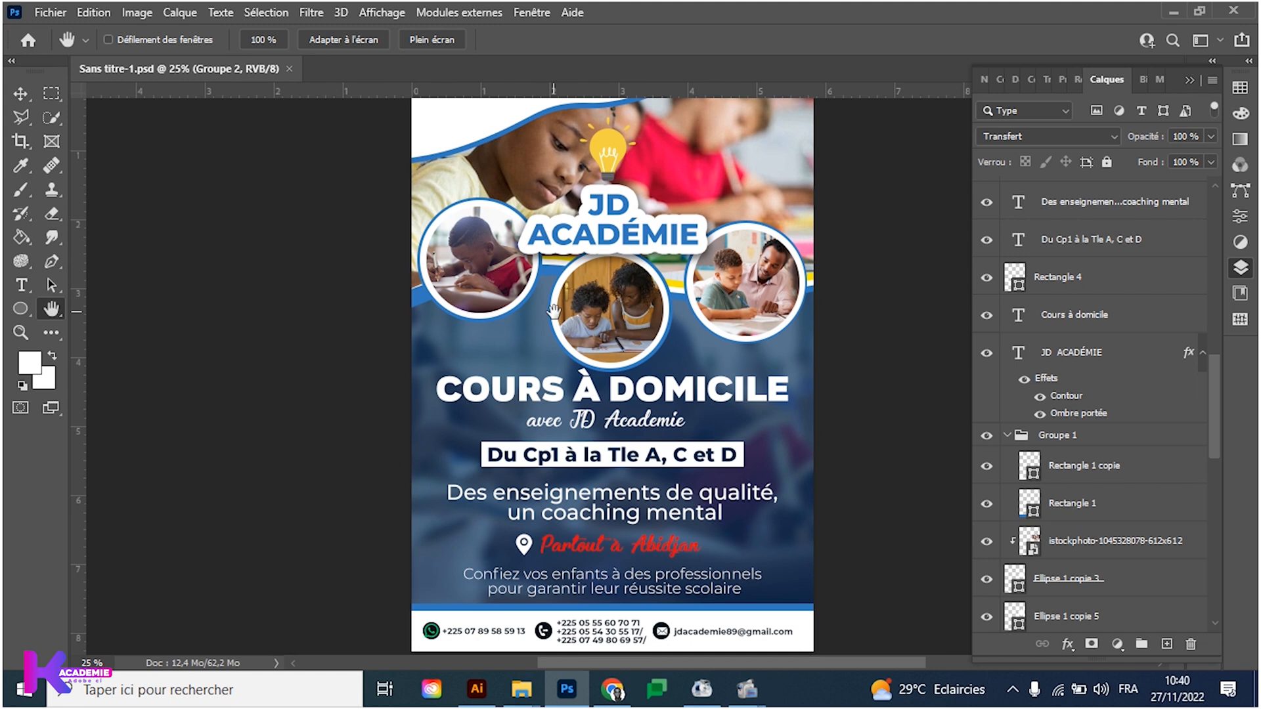
drag(658, 402, 664, 428)
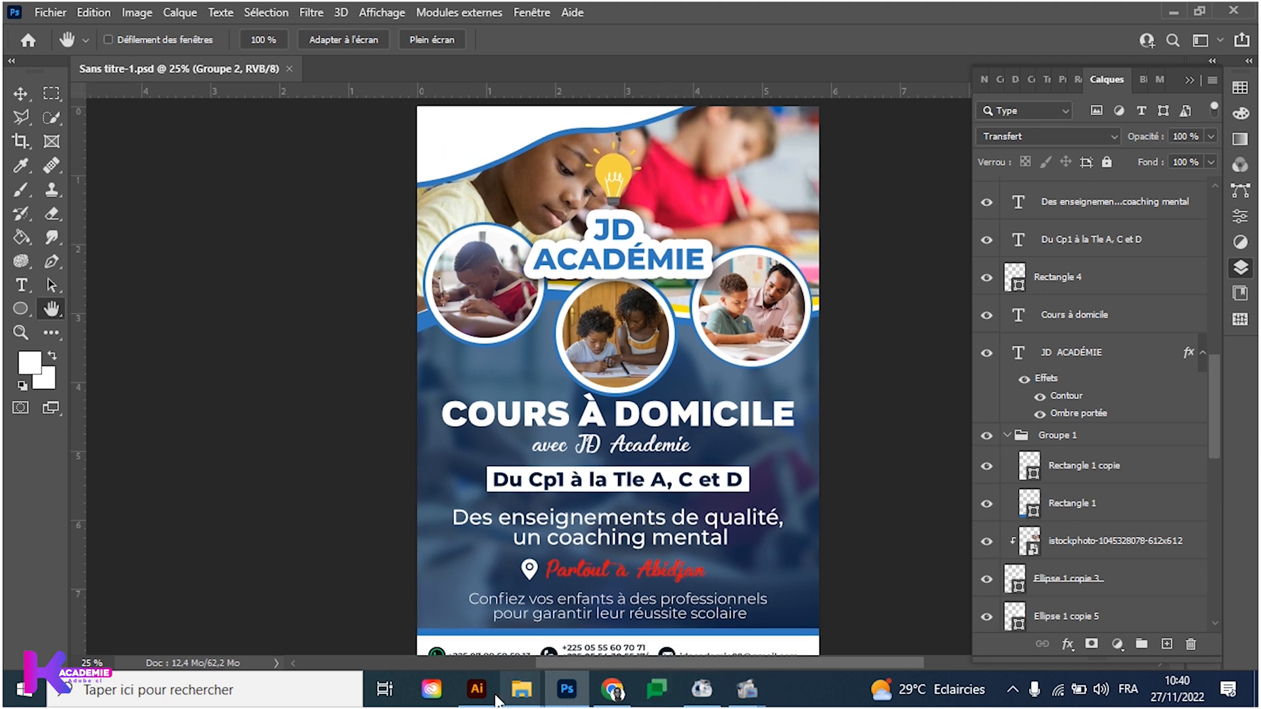
Return to Illustrator and examine the whole sheet, then the gaps and crop marks between the four flyers.
click(486, 695)
scroll(525, 263, down, 3)
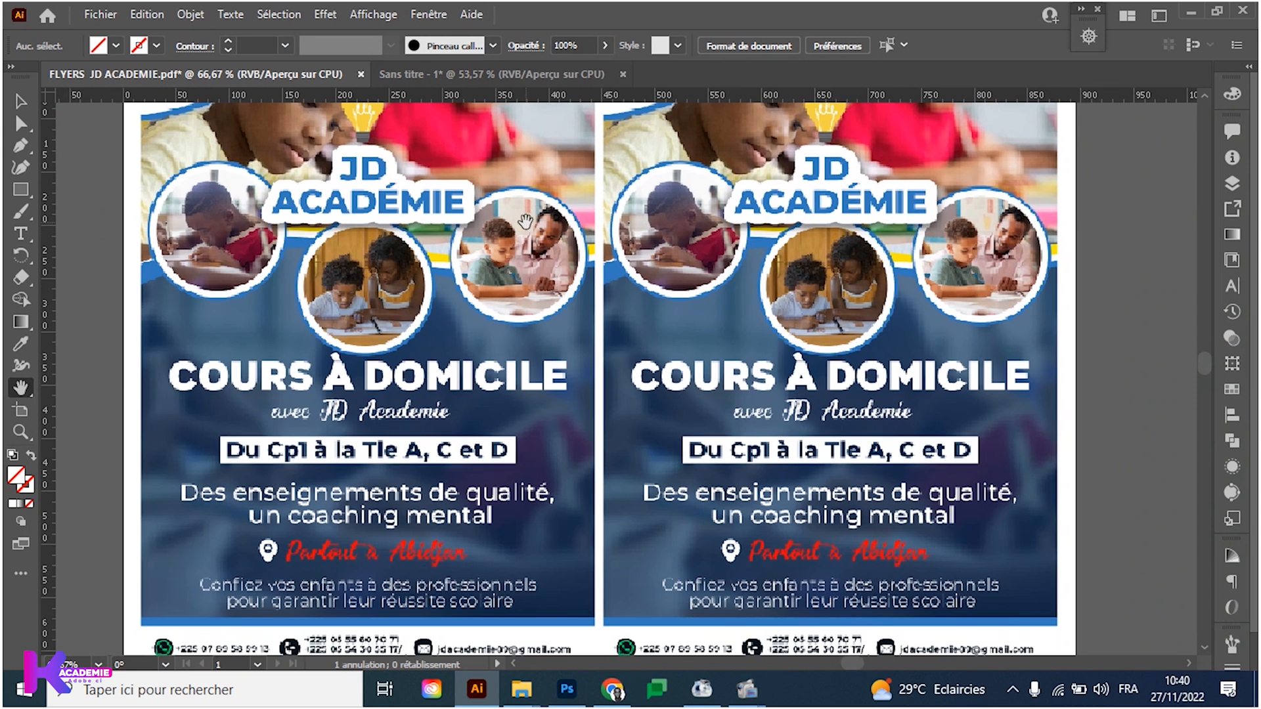
scroll(526, 221, down, 1)
scroll(535, 243, down, 3)
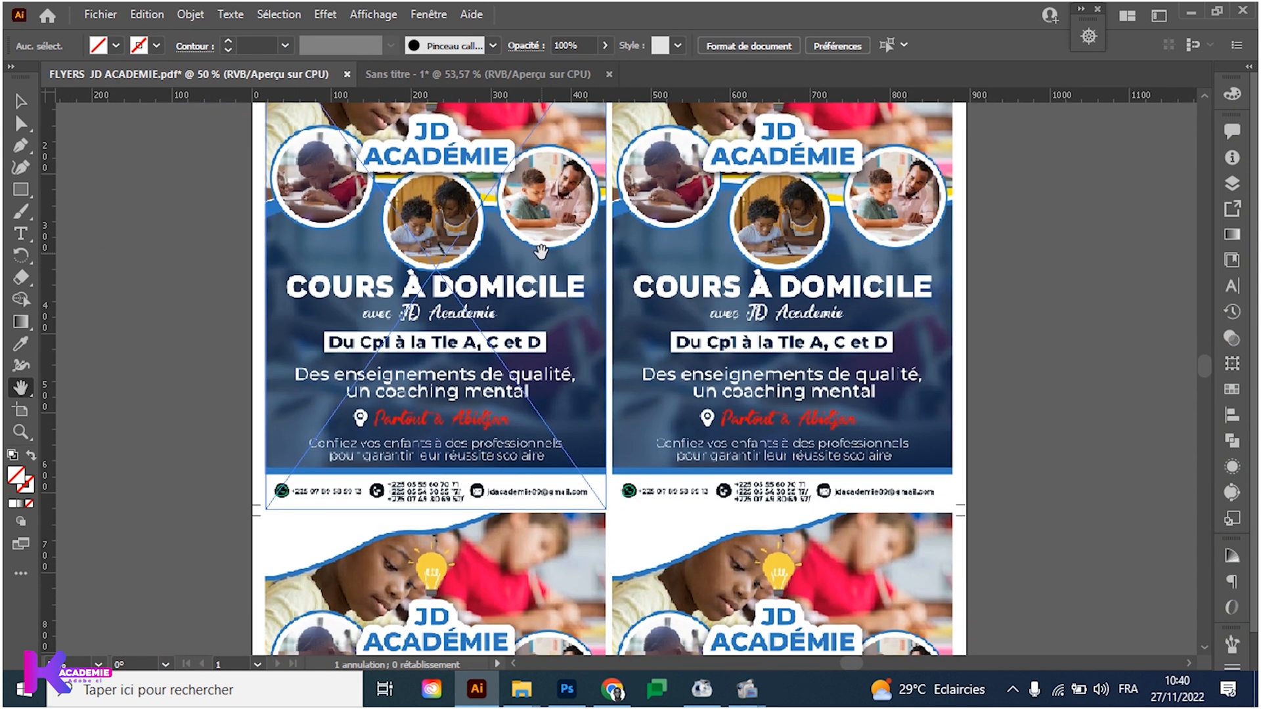
scroll(558, 236, down, 2)
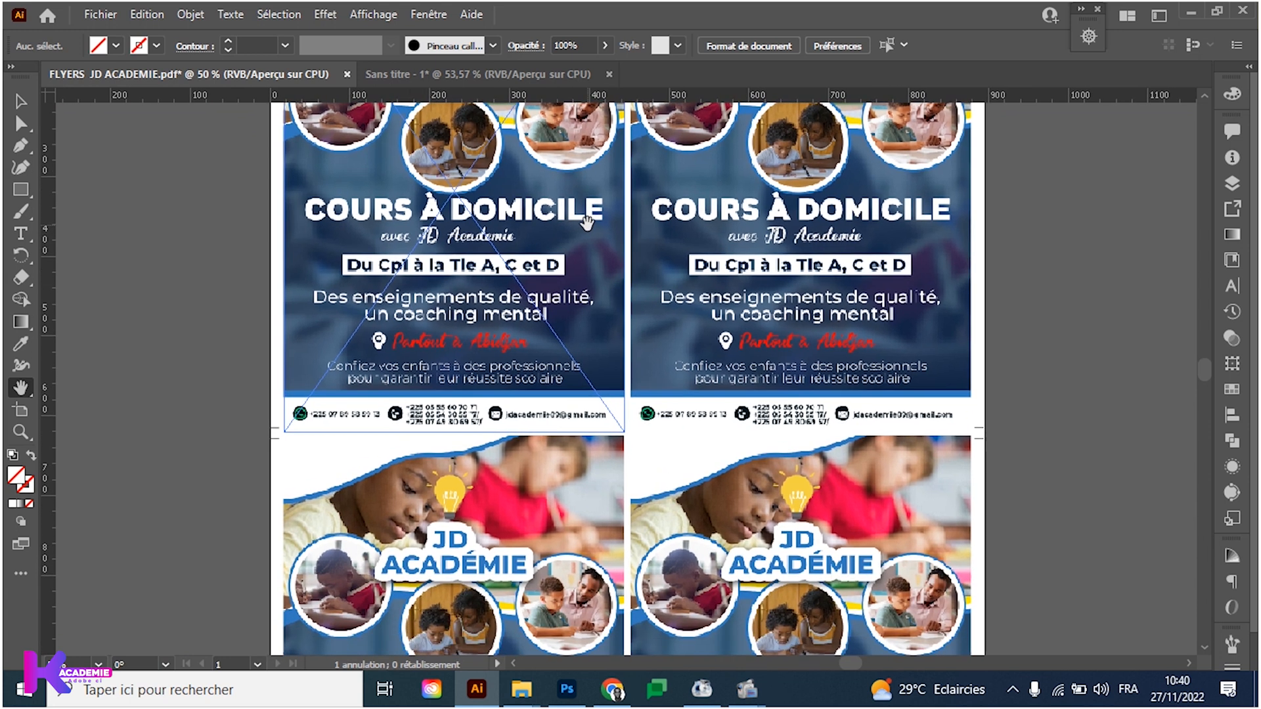
scroll(586, 226, down, 2)
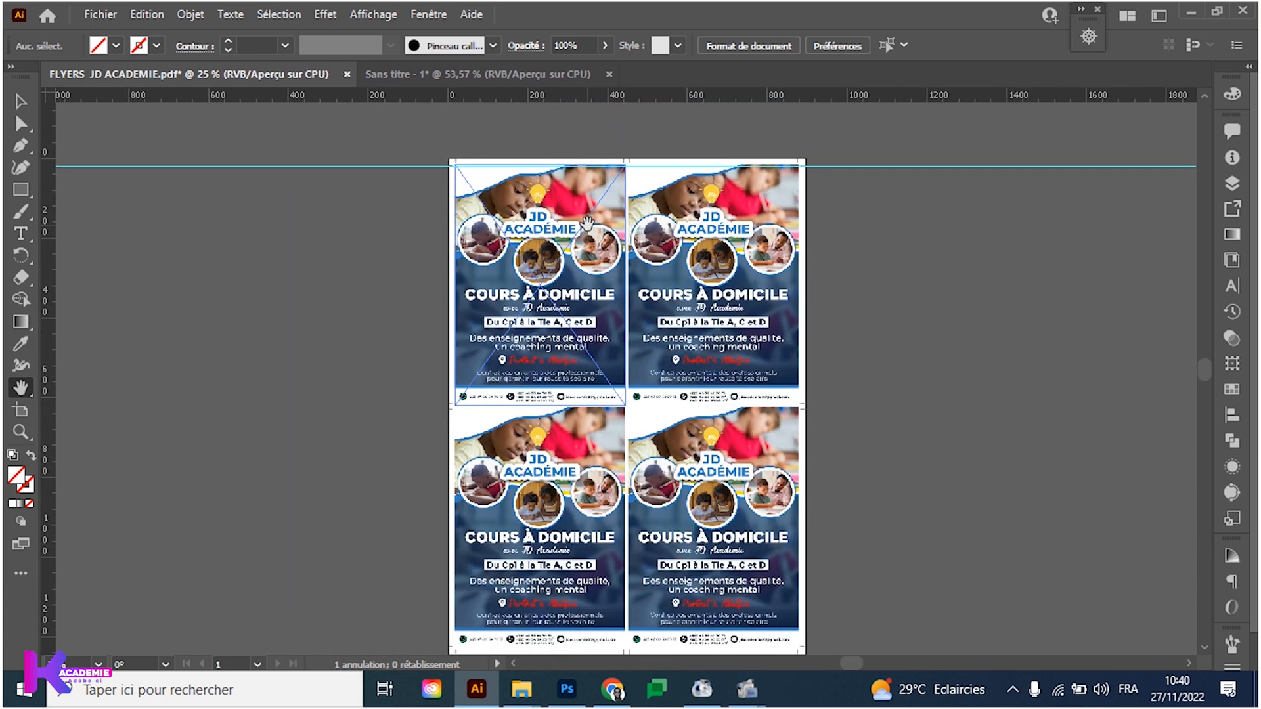
drag(602, 248, 601, 226)
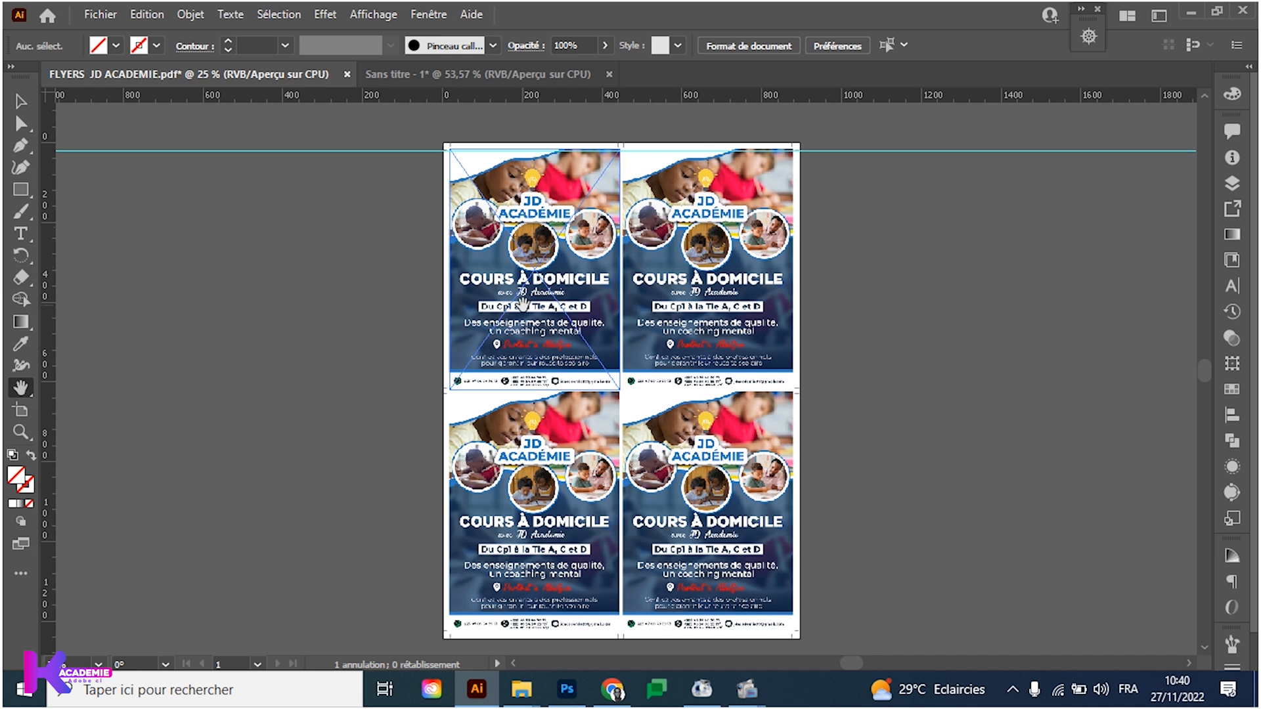
key(ctrl+plus)
key(ctrl+plus)
key(ctrl+plus)
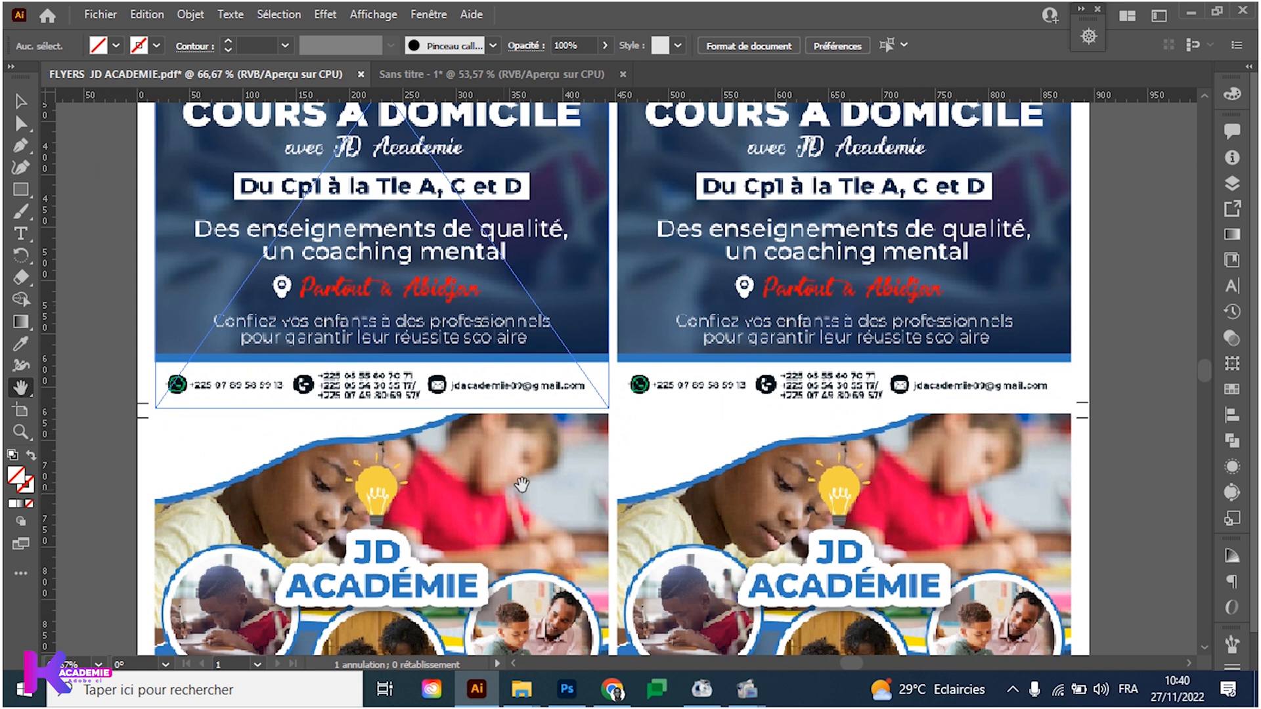
drag(558, 301, 547, 384)
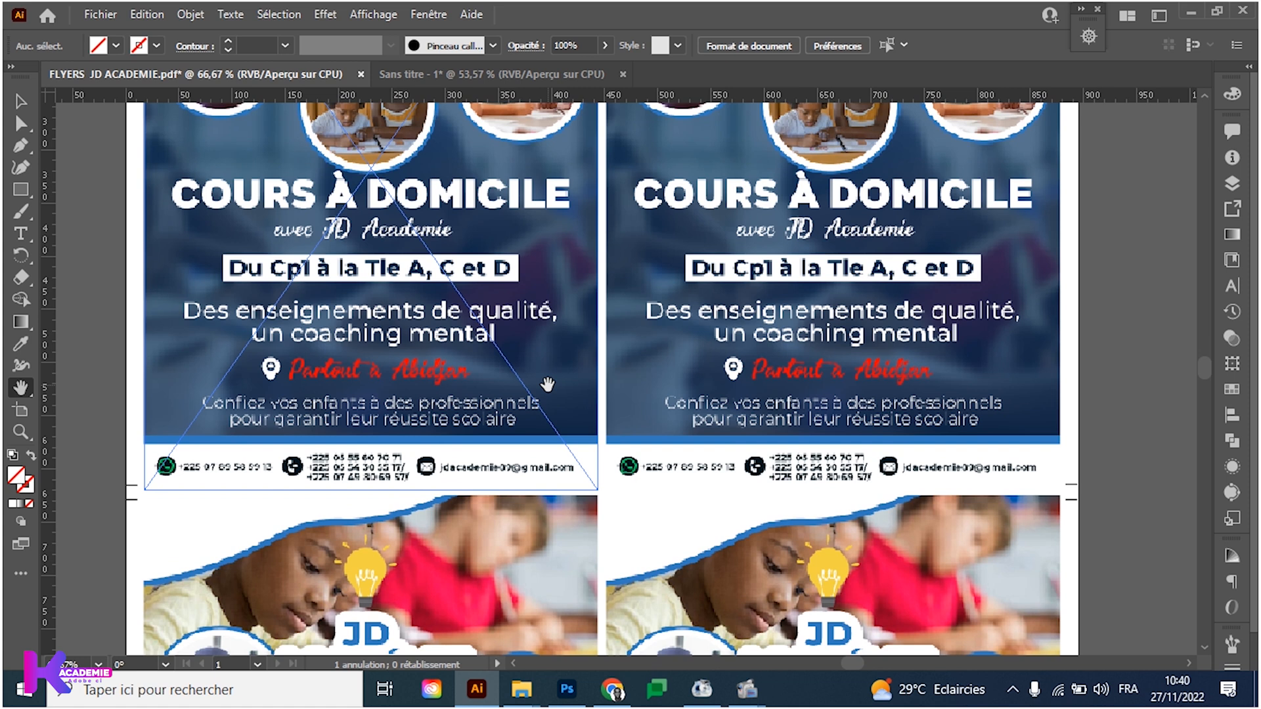
drag(644, 367, 713, 264)
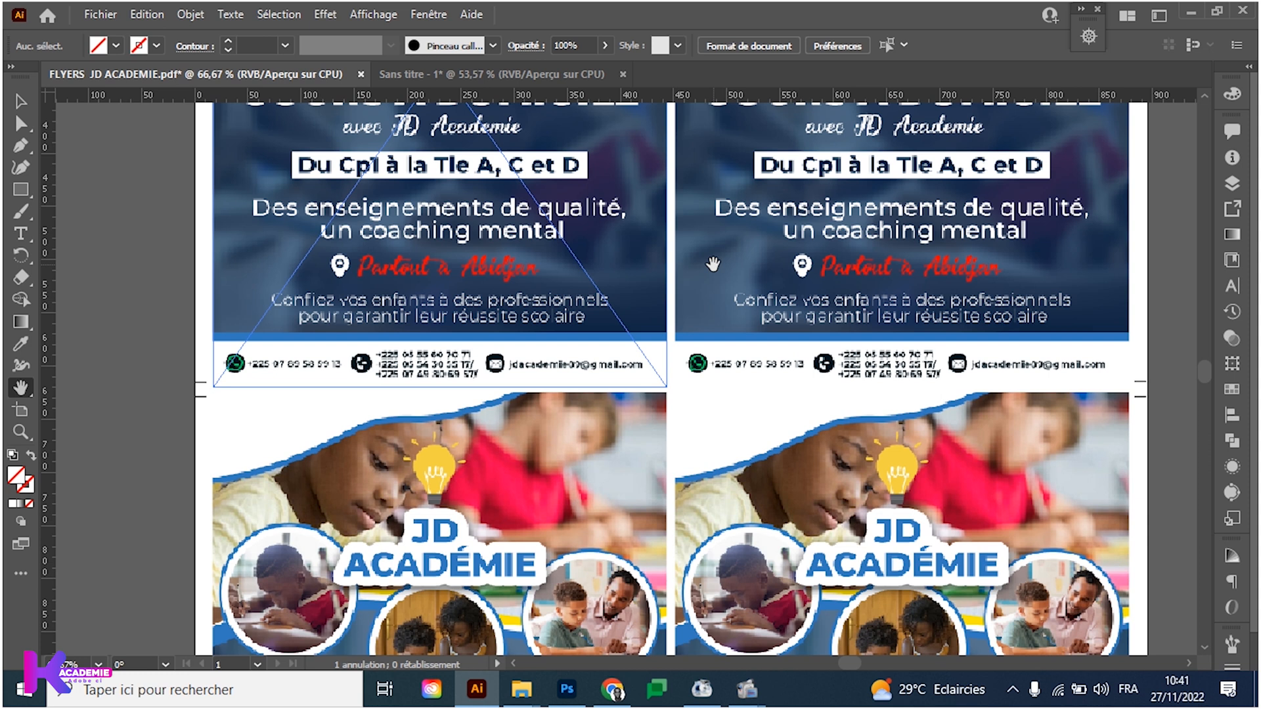
Place a horizontal guide on the horizontal crop mark at the upper-left flyer's outer corner.
scroll(713, 263, up, 10)
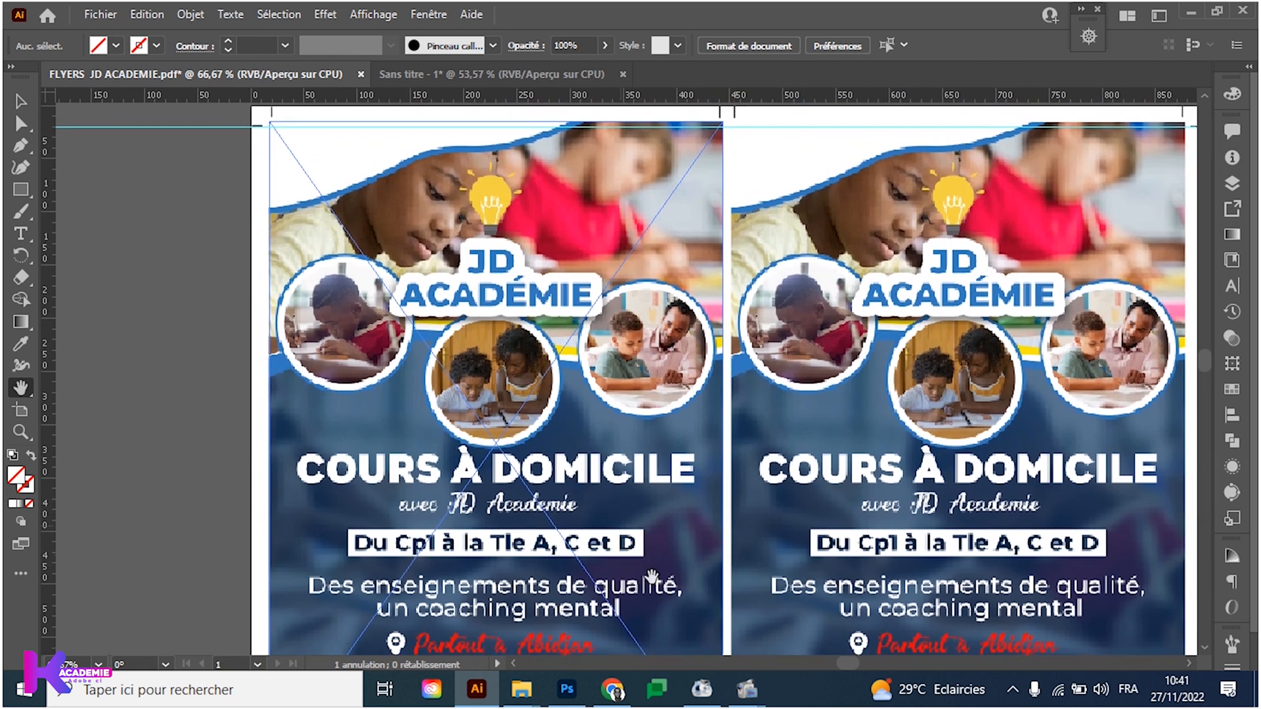
drag(651, 577, 600, 667)
drag(198, 218, 325, 194)
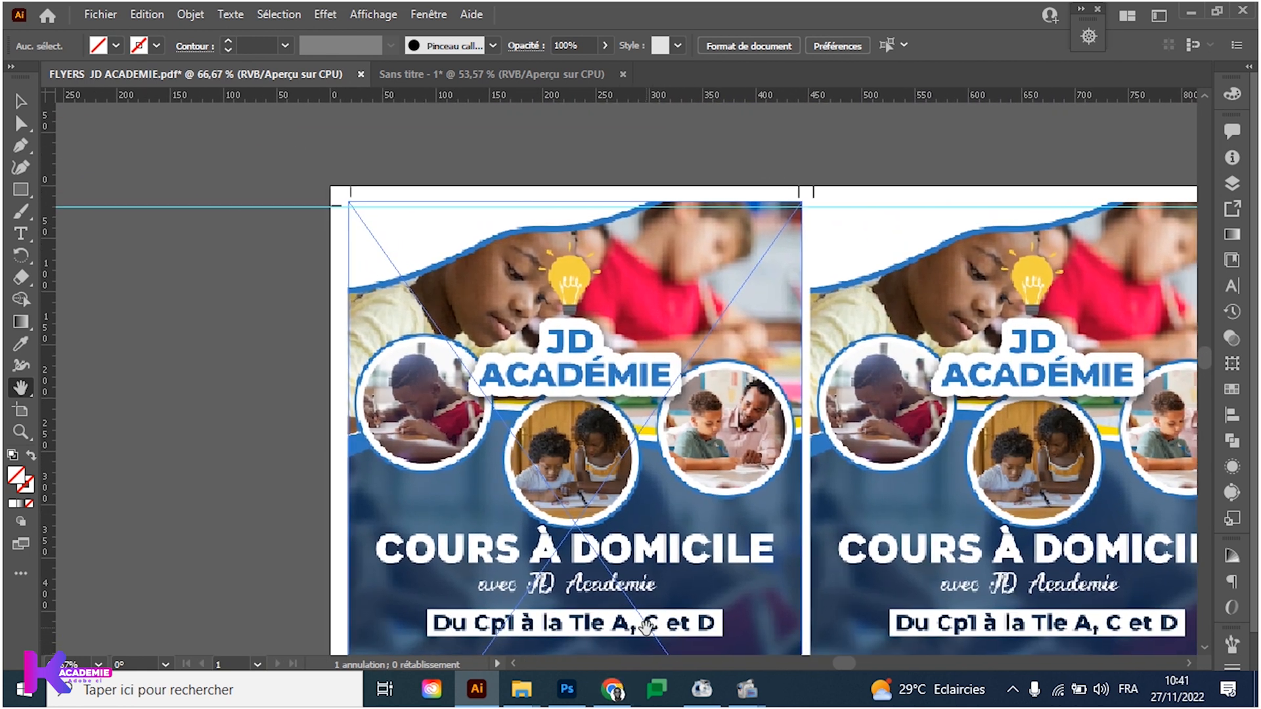
key(ctrl+shift+a)
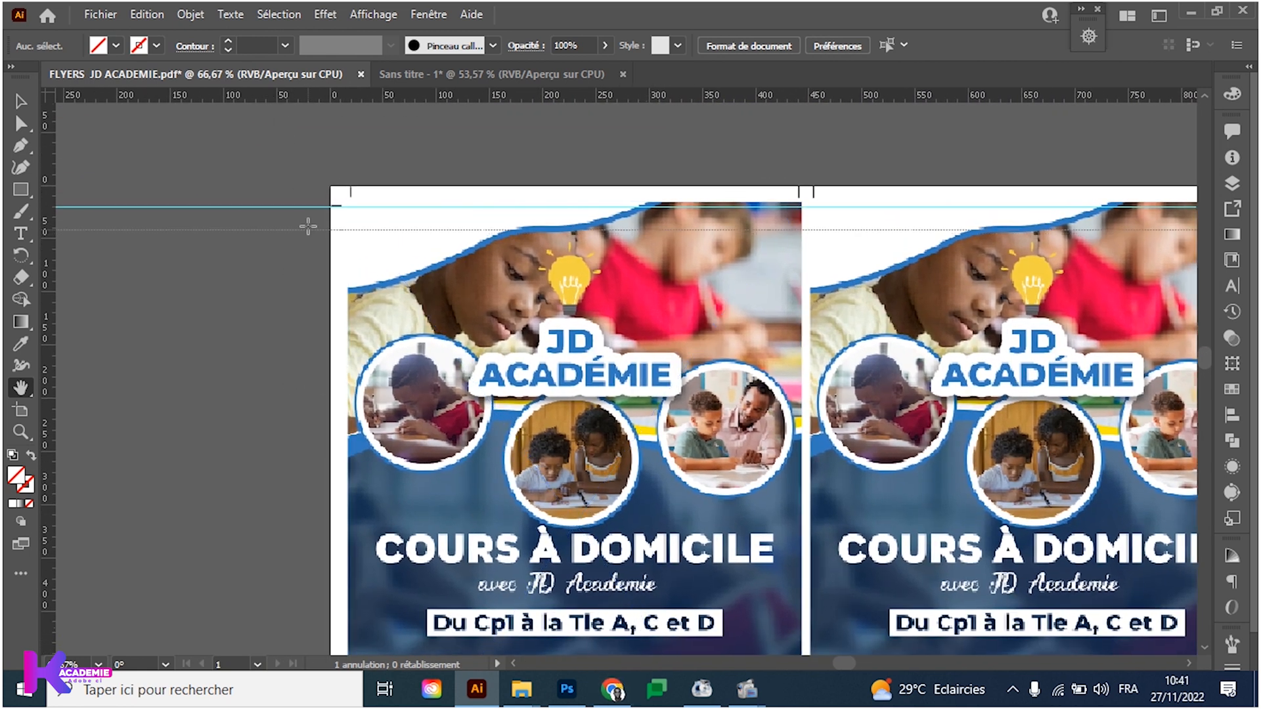
drag(306, 212, 309, 205)
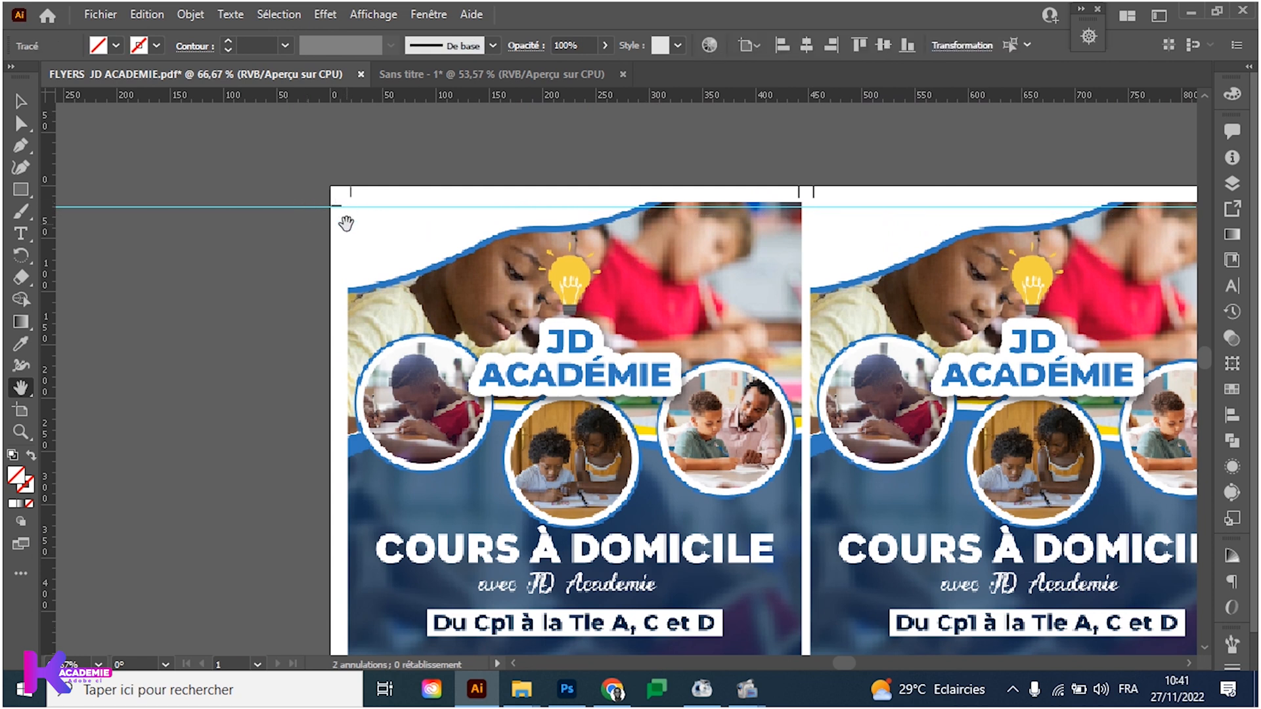
Place a vertical guide on the crop mark at the upper-left flyer's left edge and another horizontal guide just above the flyer.
key(v)
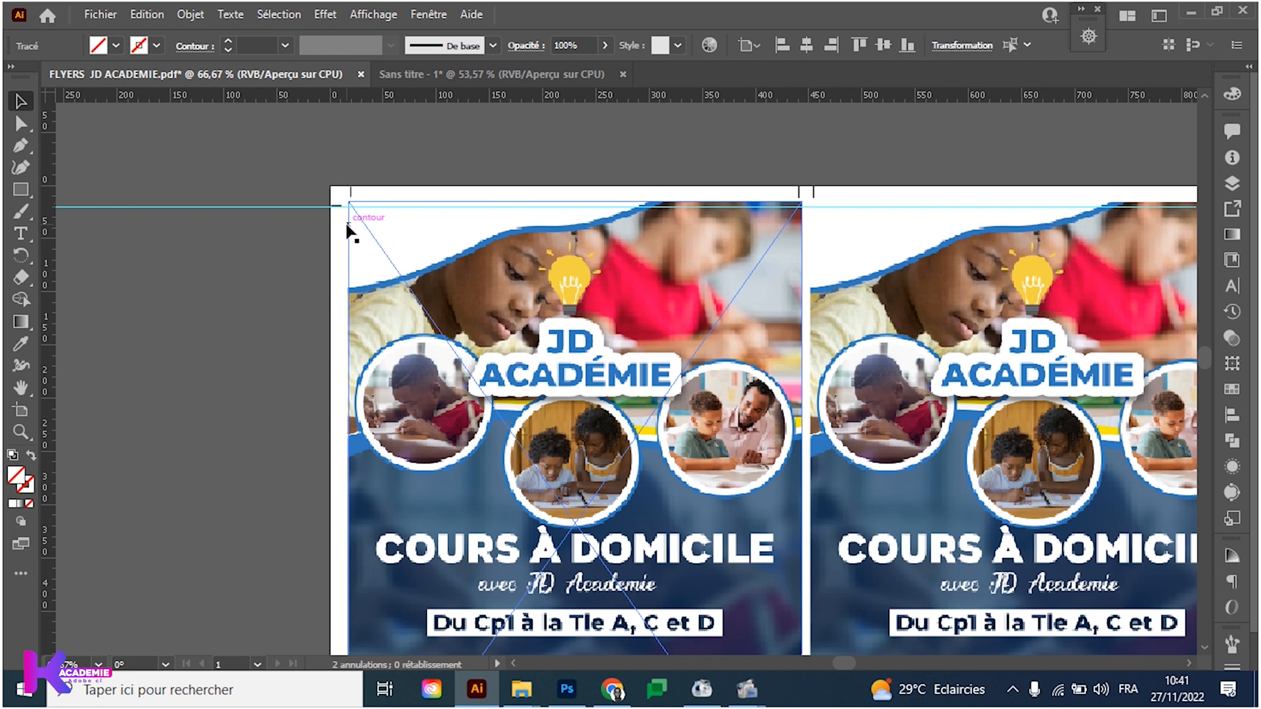
drag(55, 269, 350, 283)
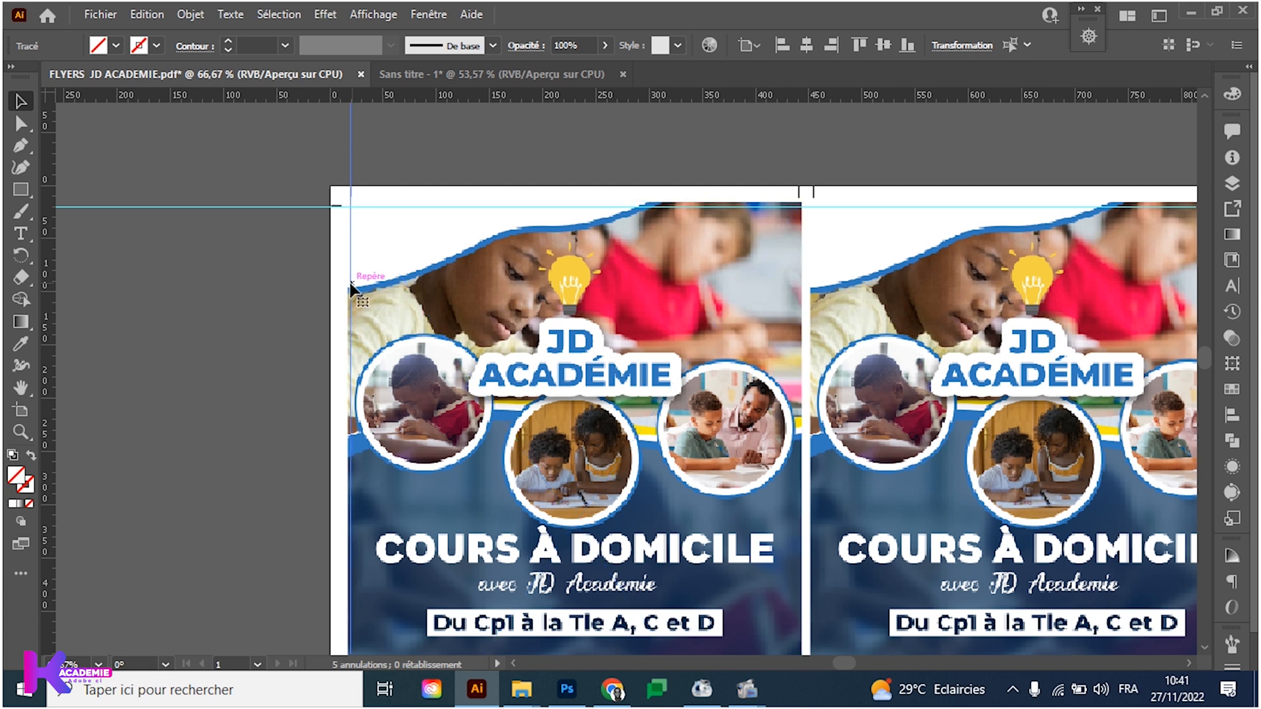
click(366, 293)
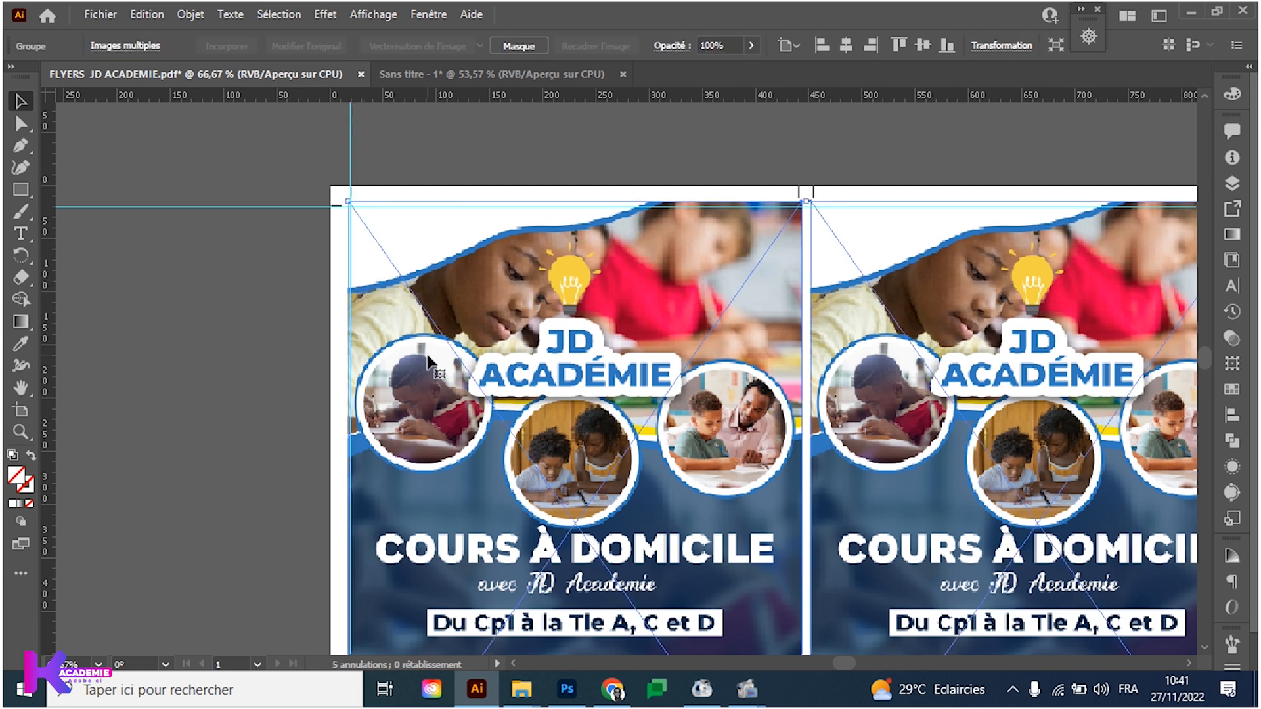
click(297, 241)
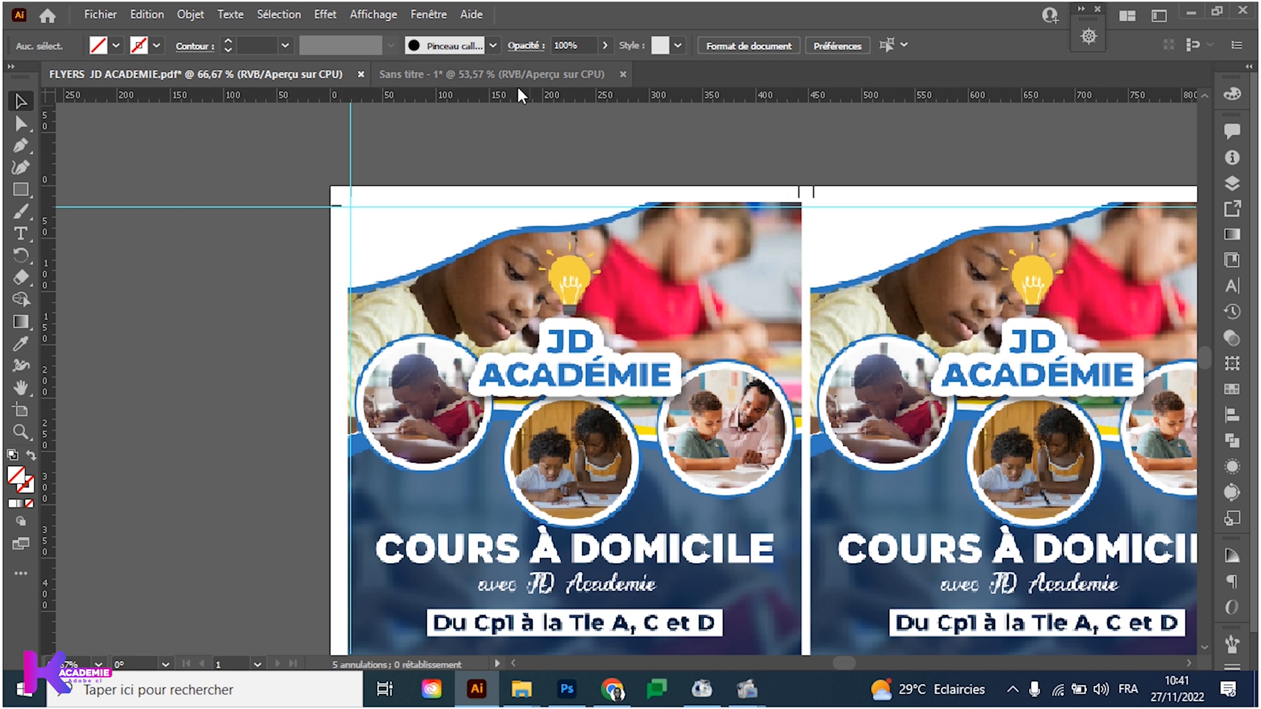
click(590, 195)
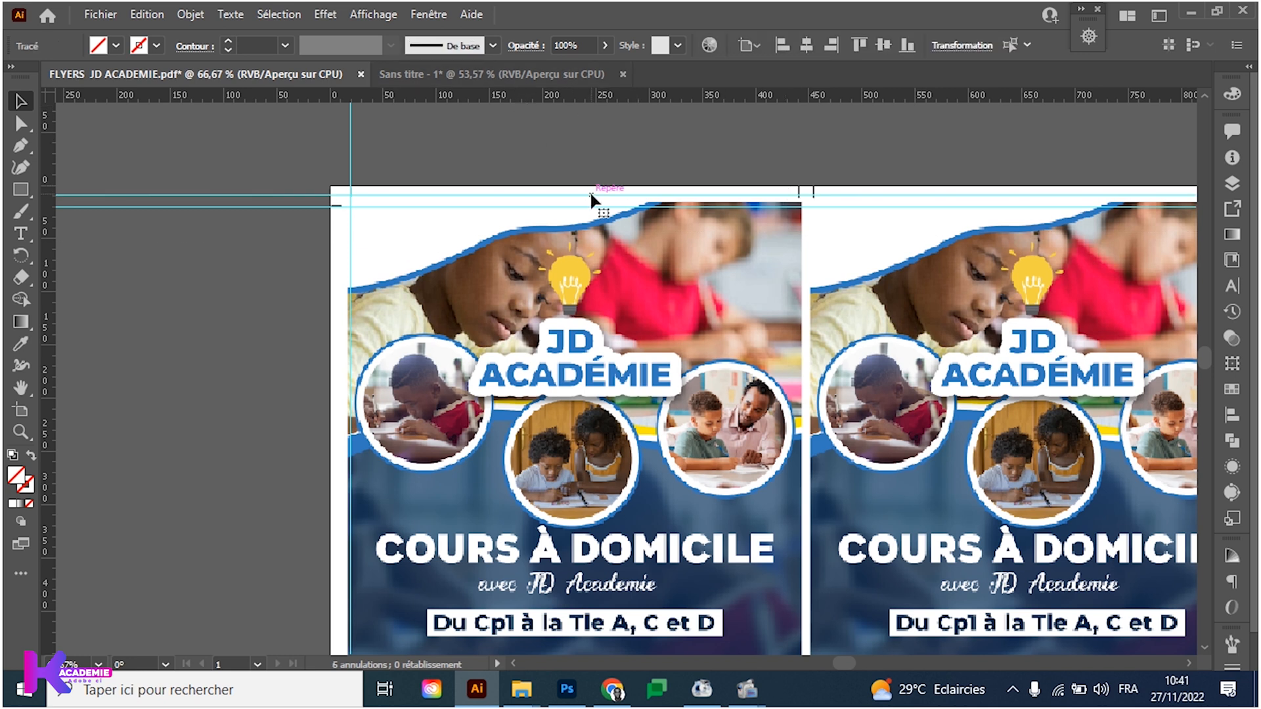
Review the four-up sheet as a whole, comparing the upper and lower rows of flyers within the page.
key(ctrl+minus)
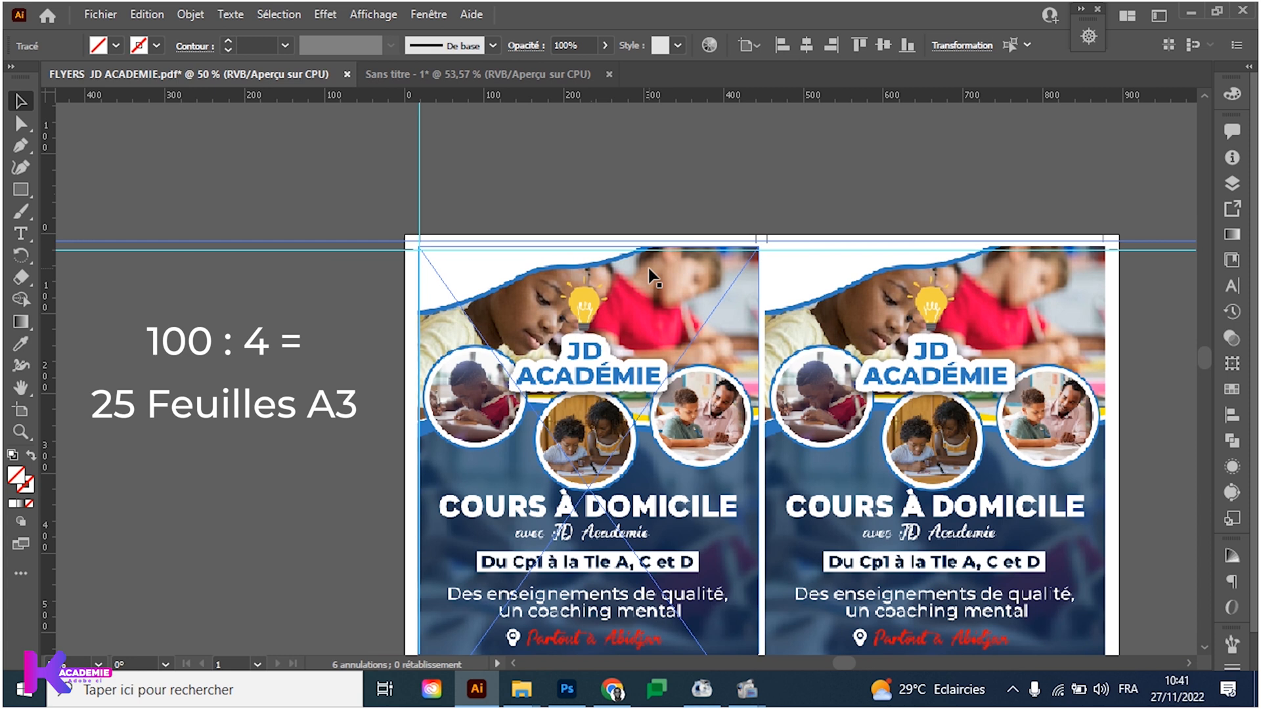
scroll(648, 268, down, 5)
key(ctrl+minus)
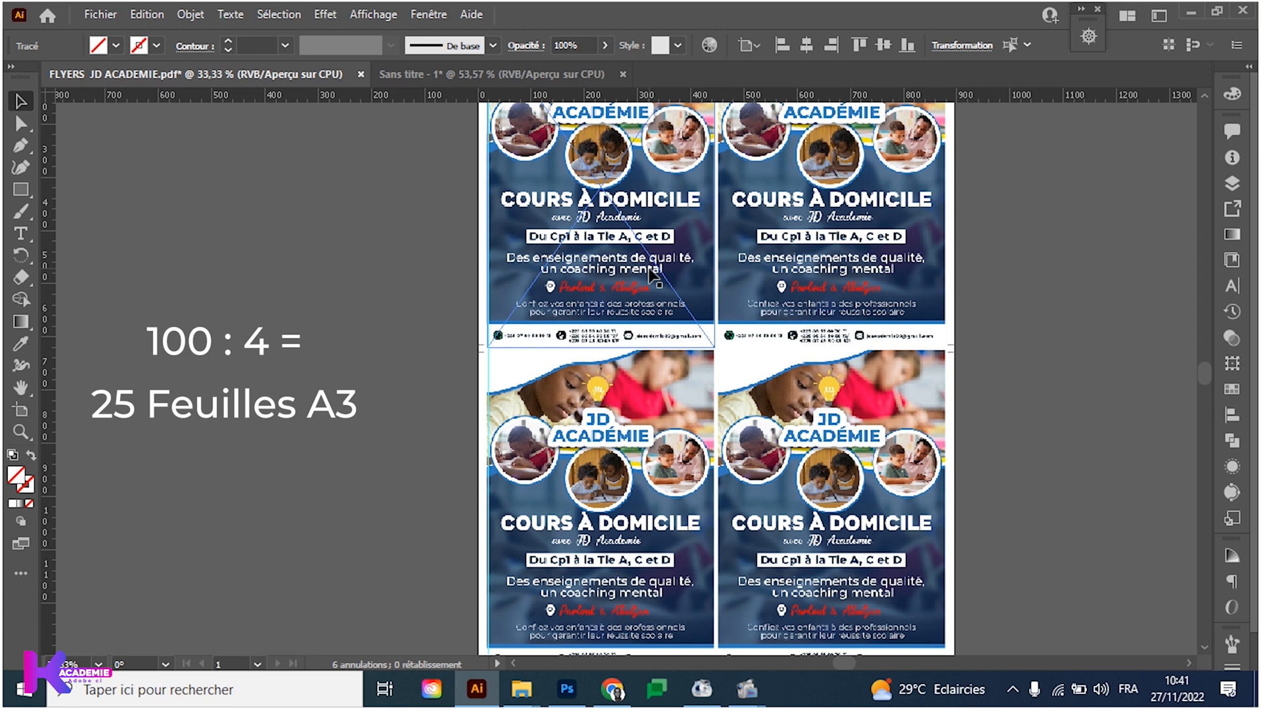
scroll(650, 272, up, 3)
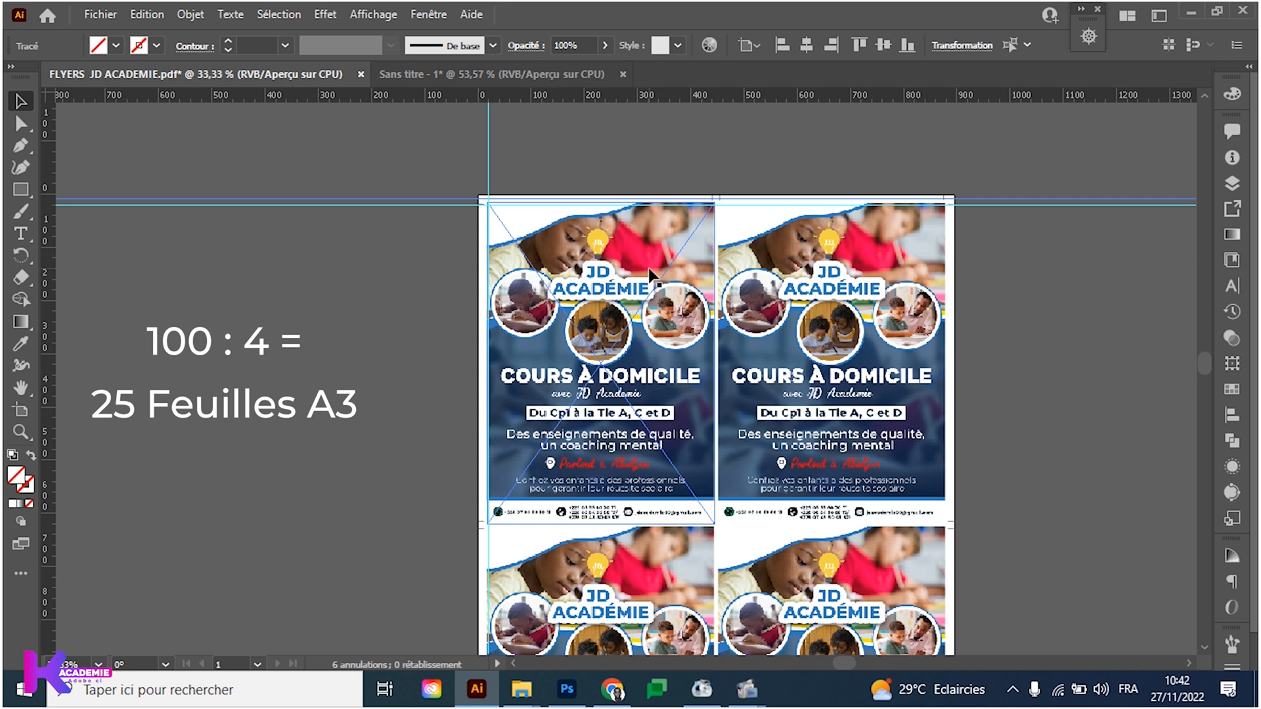
scroll(552, 328, down, 5)
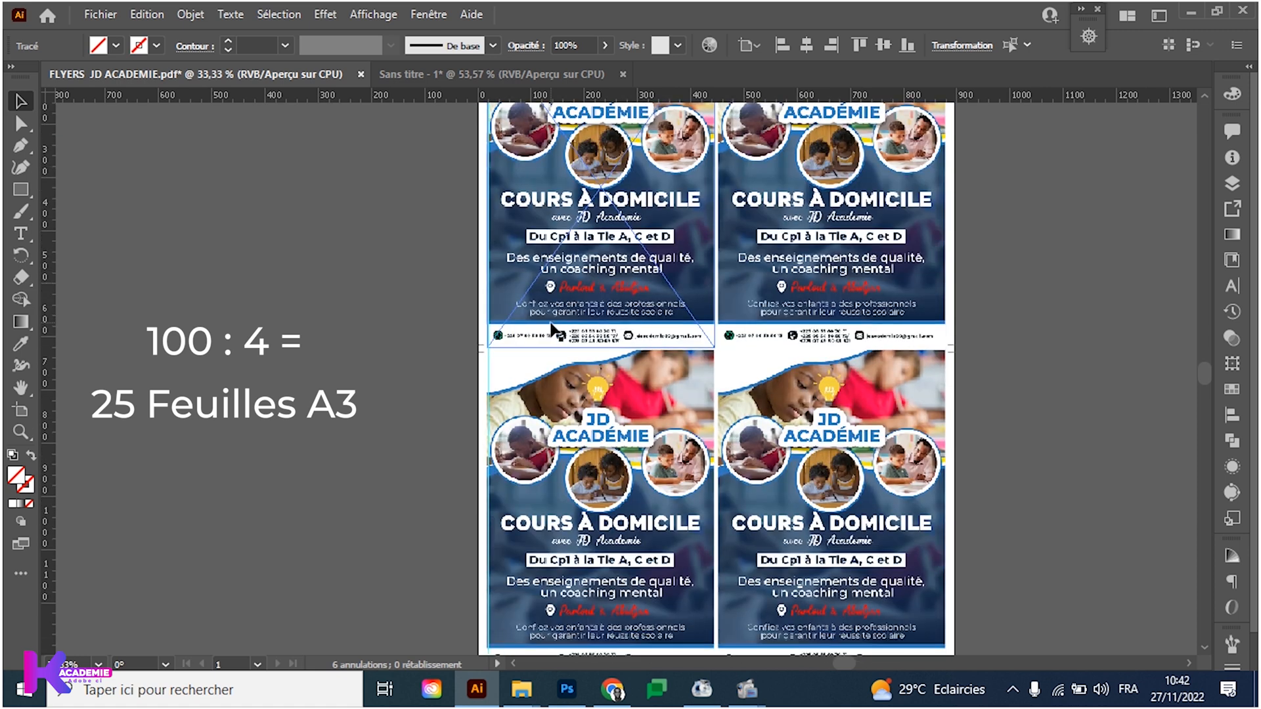
scroll(554, 330, up, 7)
scroll(554, 330, down, 1)
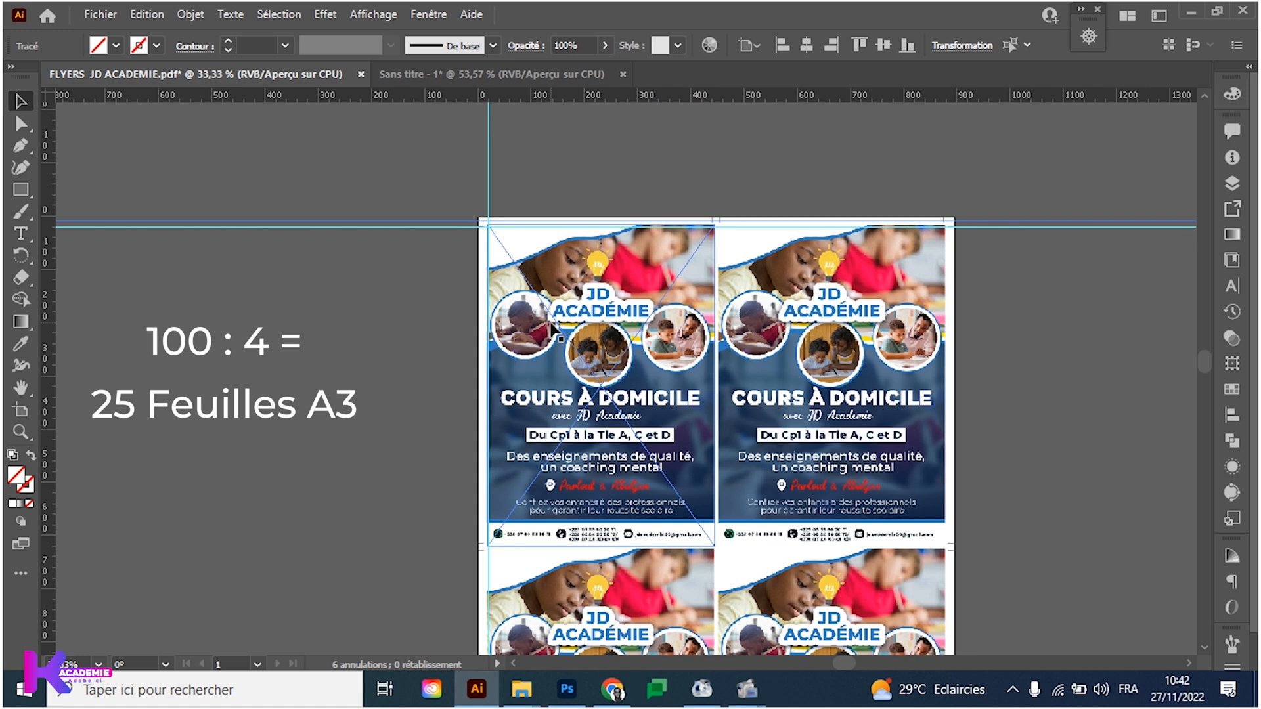
Examine the individual flyers from the lower row back up to the guides at the sheet's upper edge.
click(703, 394)
scroll(755, 394, down, 7)
click(820, 392)
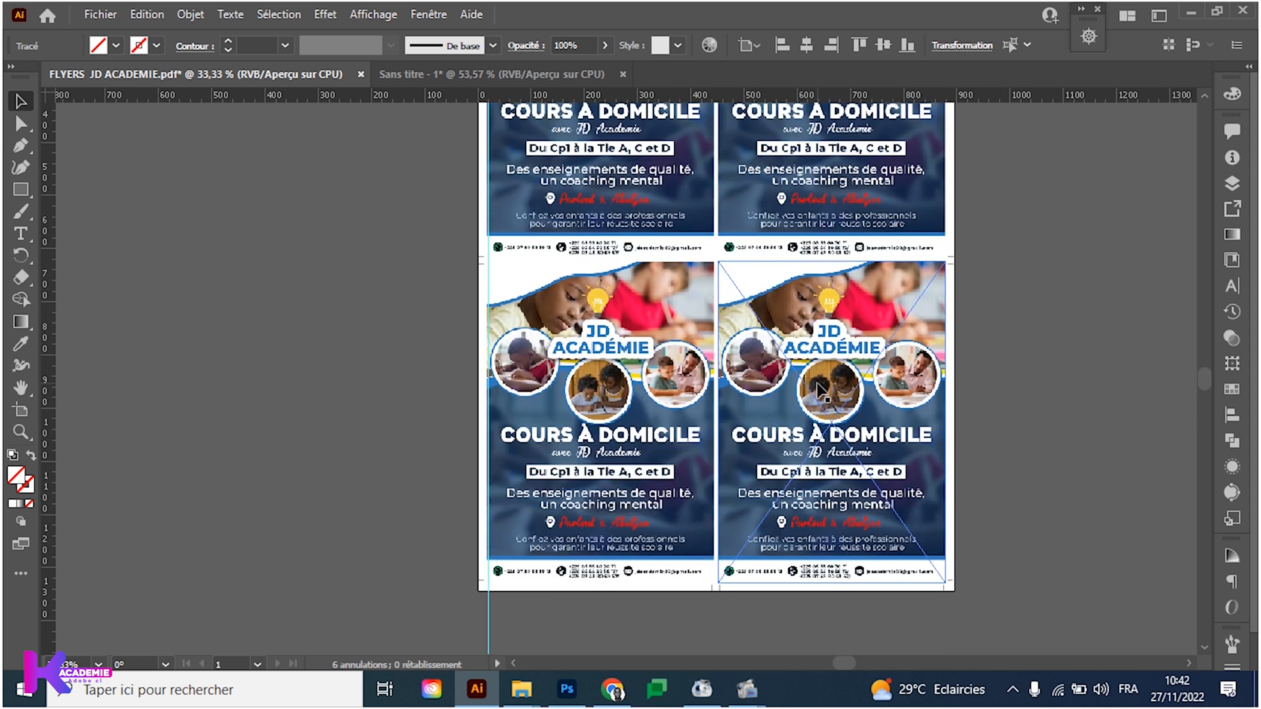
scroll(820, 392, up, 1)
click(634, 282)
scroll(635, 281, up, 3)
key(ctrl+plus)
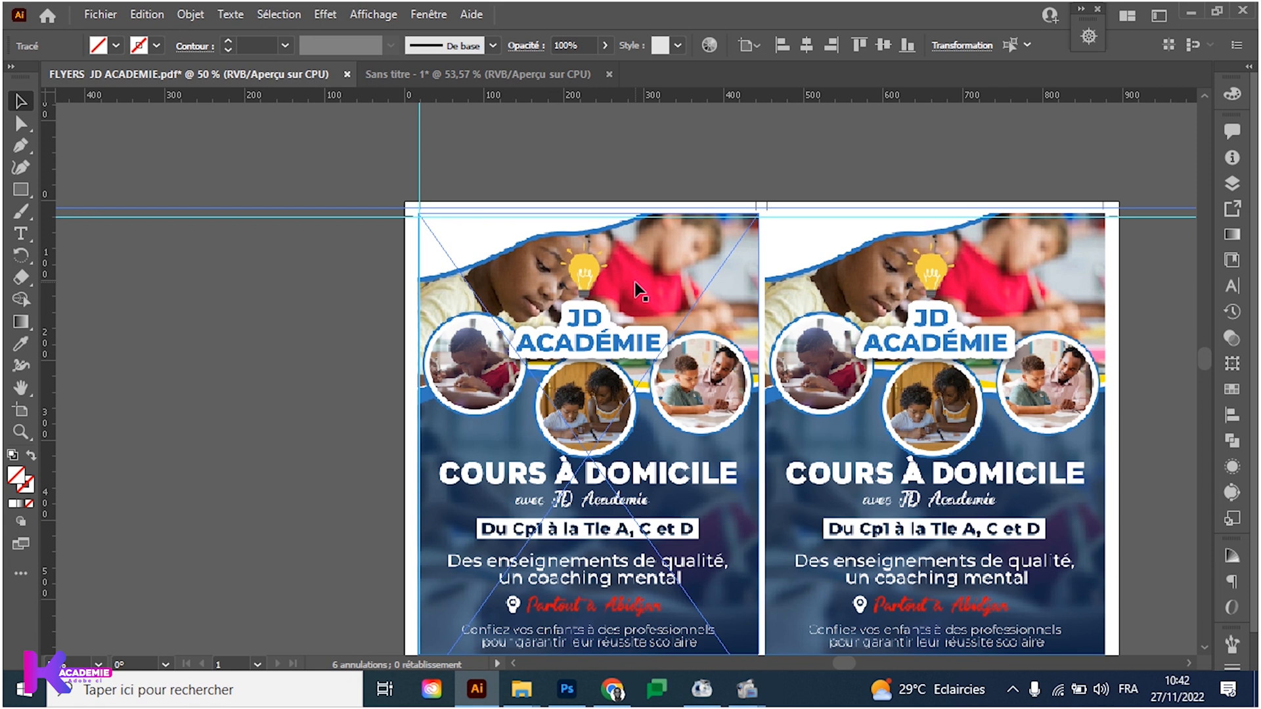
key(ctrl+minus)
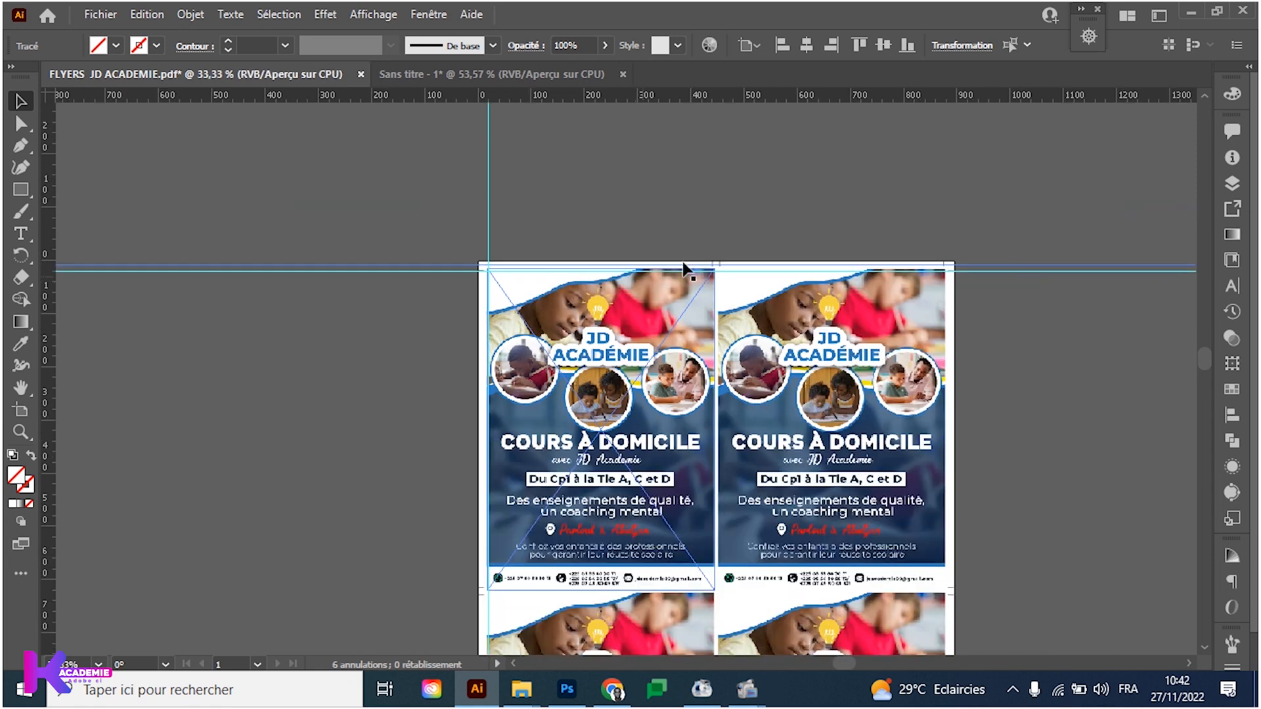
Delete the vertical guide and both horizontal guides at the upper-left flyer's outer corner, leaving the crop marks in place.
drag(632, 329, 523, 257)
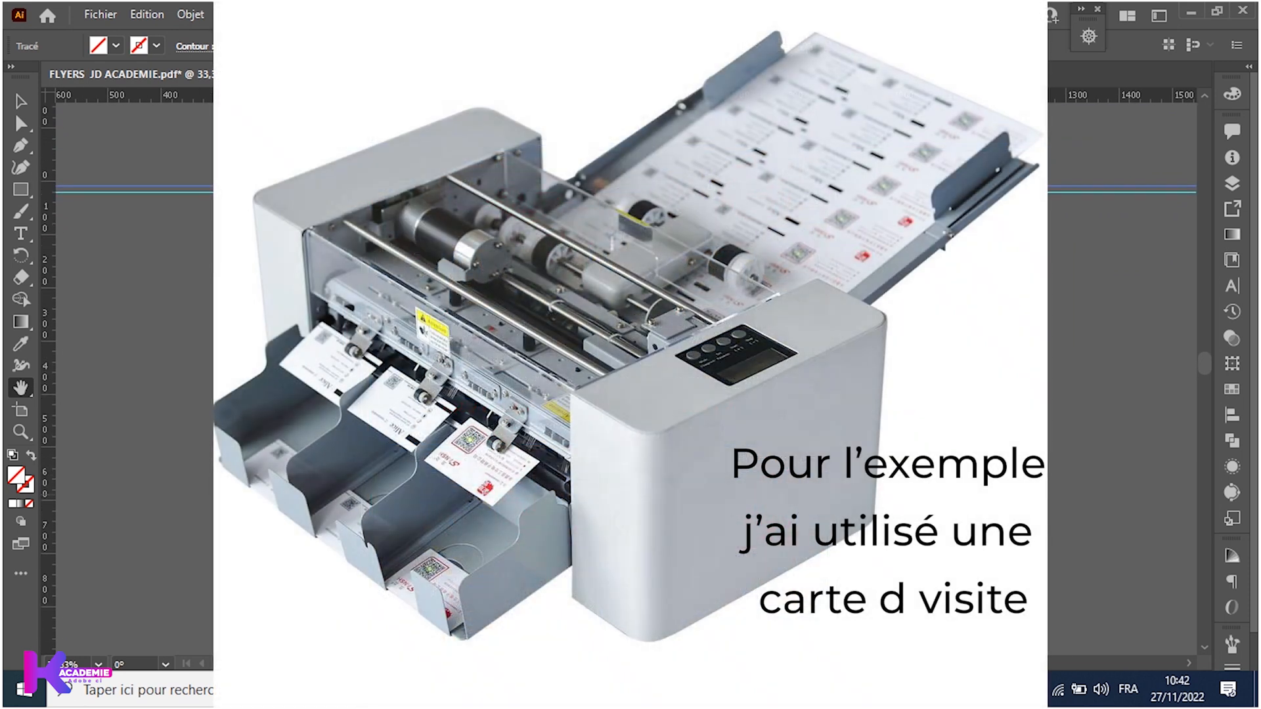
key(ctrl+plus)
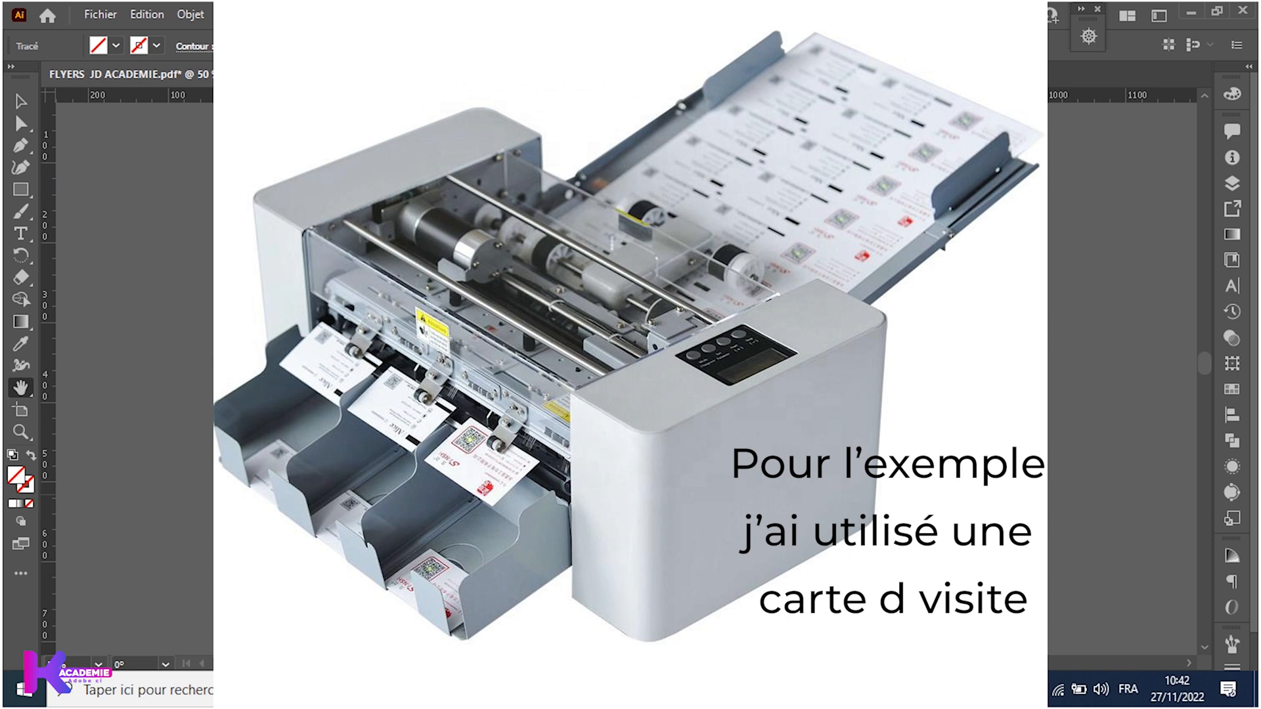
key(ctrl+plus)
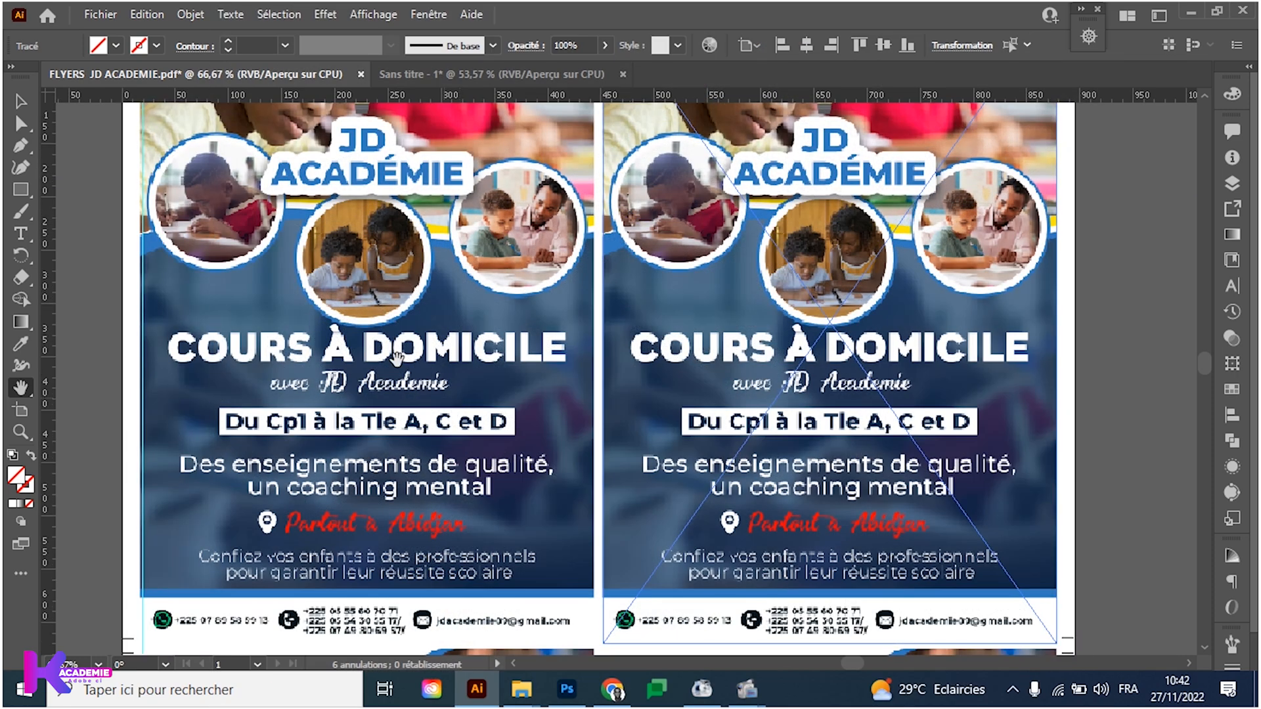
drag(398, 358, 826, 595)
drag(693, 565, 581, 551)
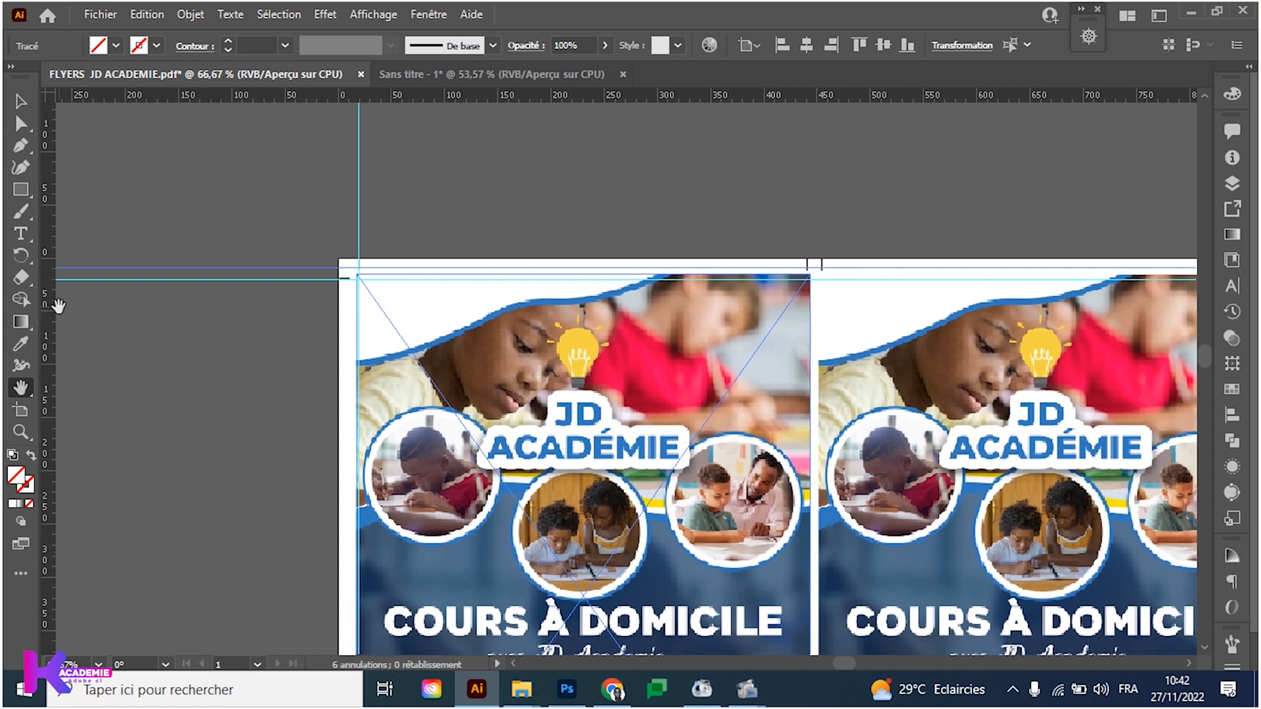
click(20, 102)
drag(220, 172, 518, 211)
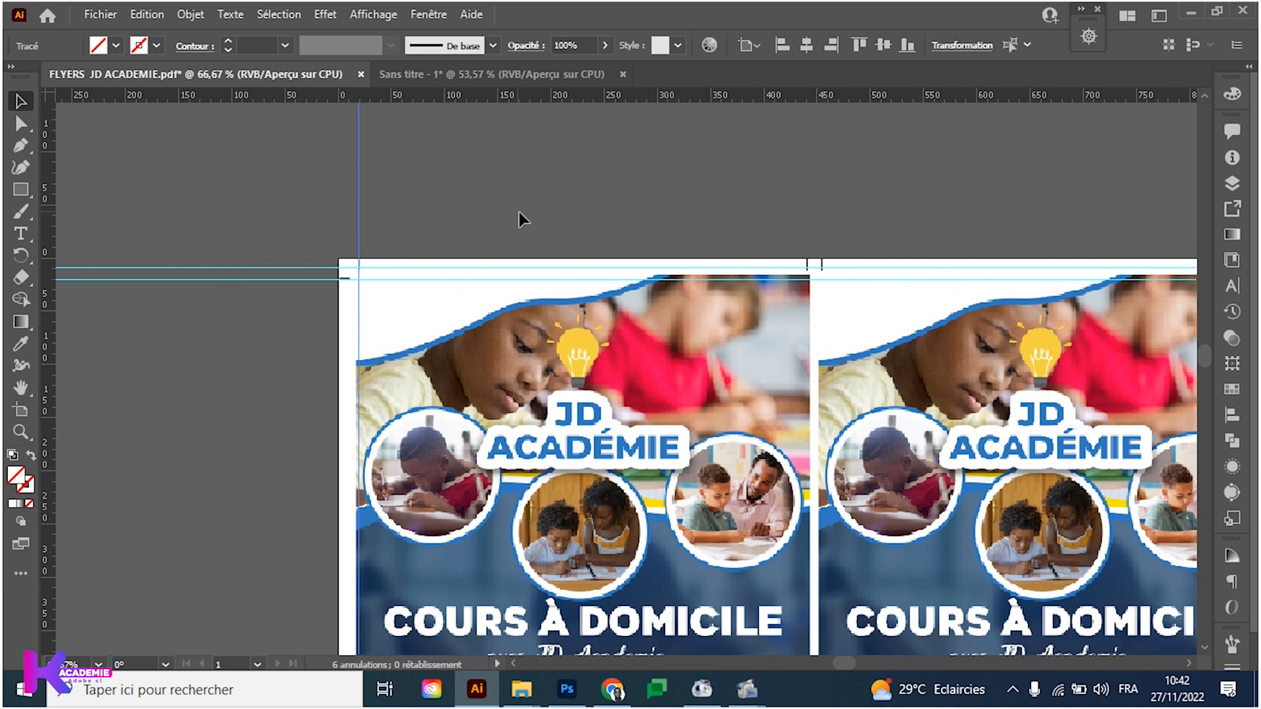
key(Delete)
key(Delete)
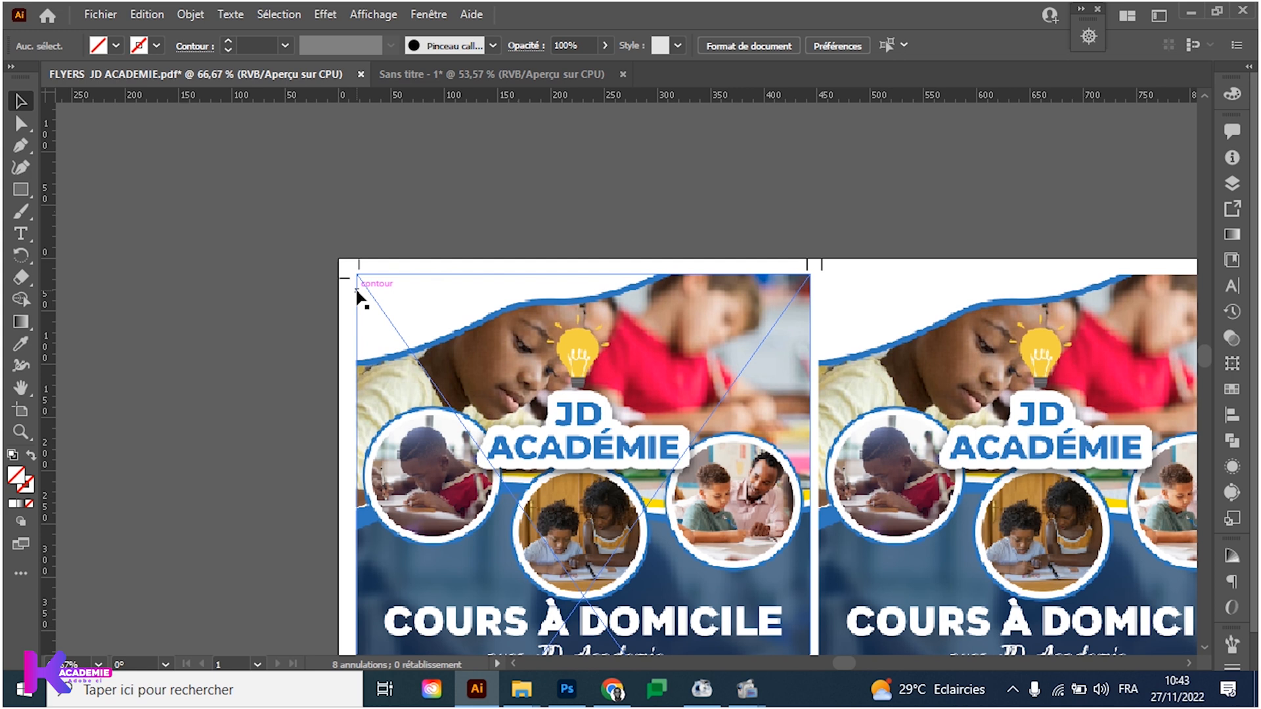
scroll(441, 293, down, 2)
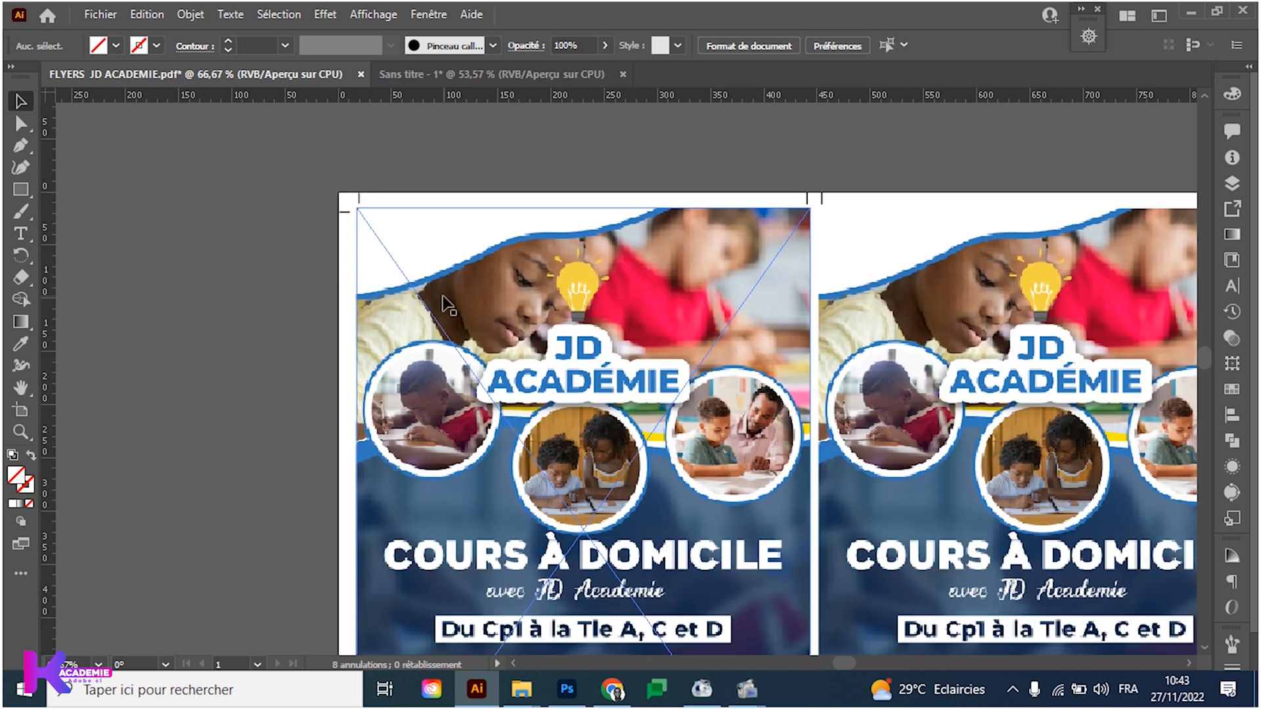